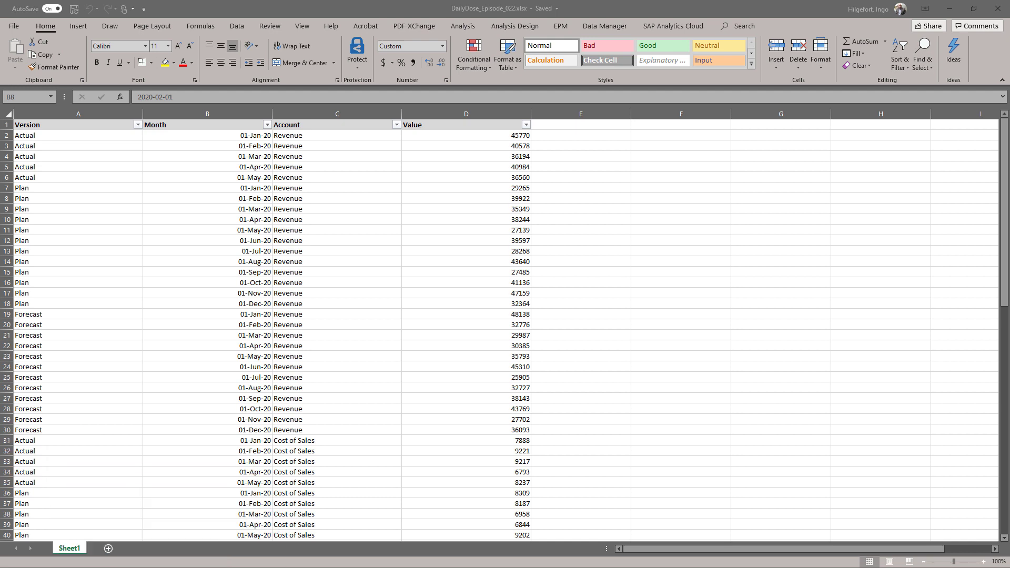
# - Inspect the Version, Month and Account column filter values in the Excel sheet without changing them
pyautogui.click(137, 125)
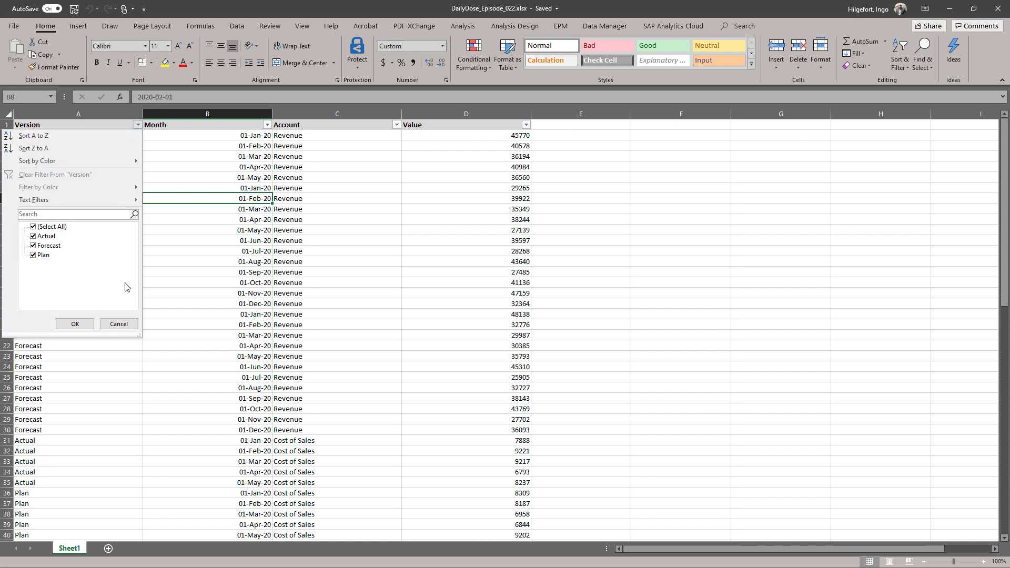
pyautogui.click(119, 324)
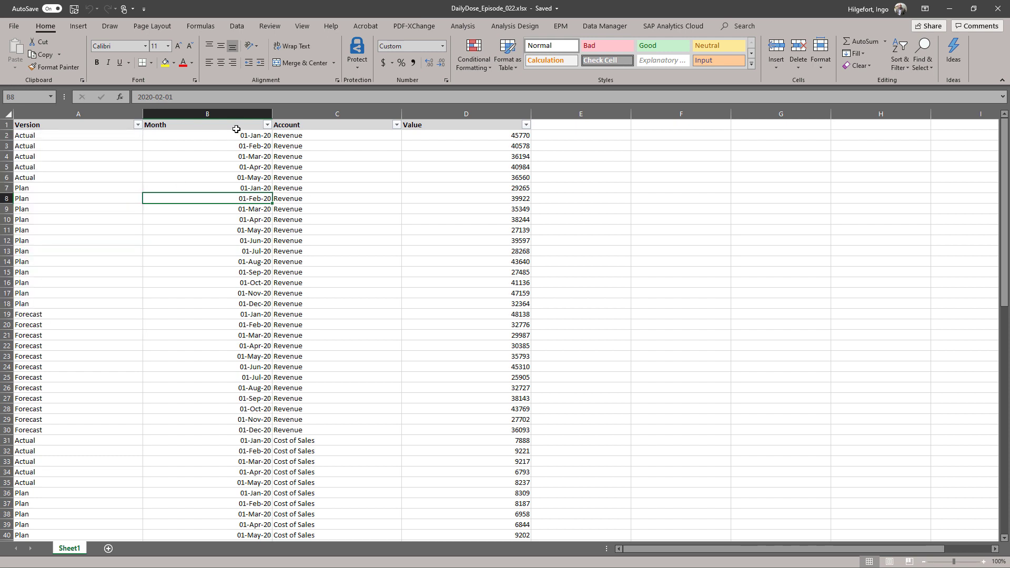
pyautogui.click(267, 125)
pyautogui.moveTo(261, 252); pyautogui.dragTo(260, 220)
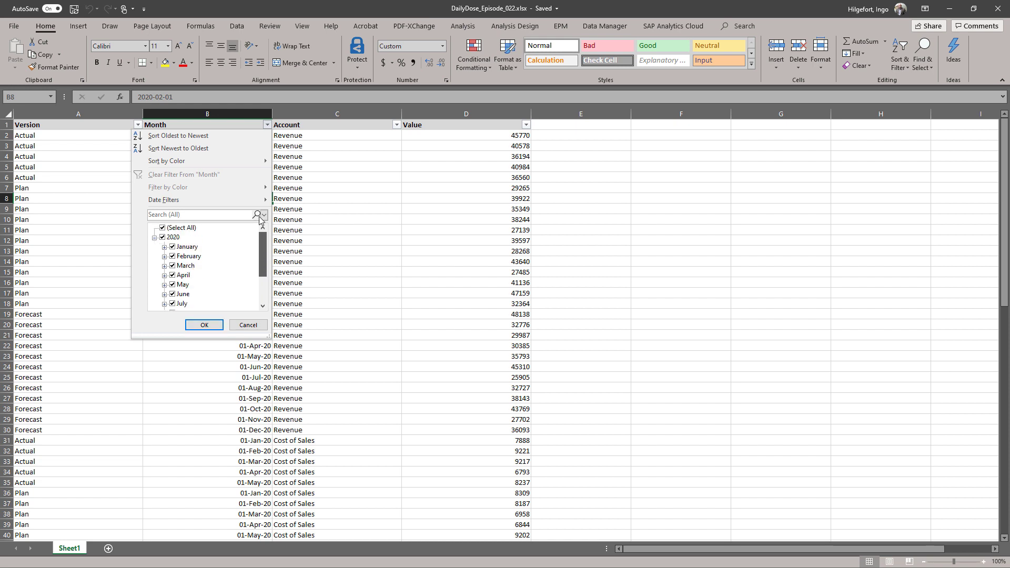
pyautogui.click(248, 325)
pyautogui.click(397, 125)
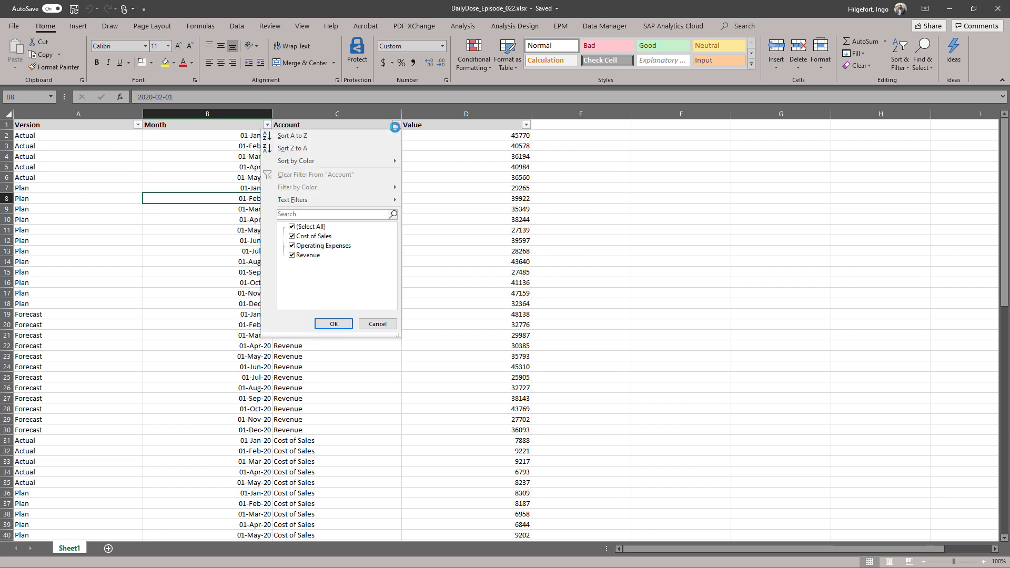
pyautogui.click(390, 326)
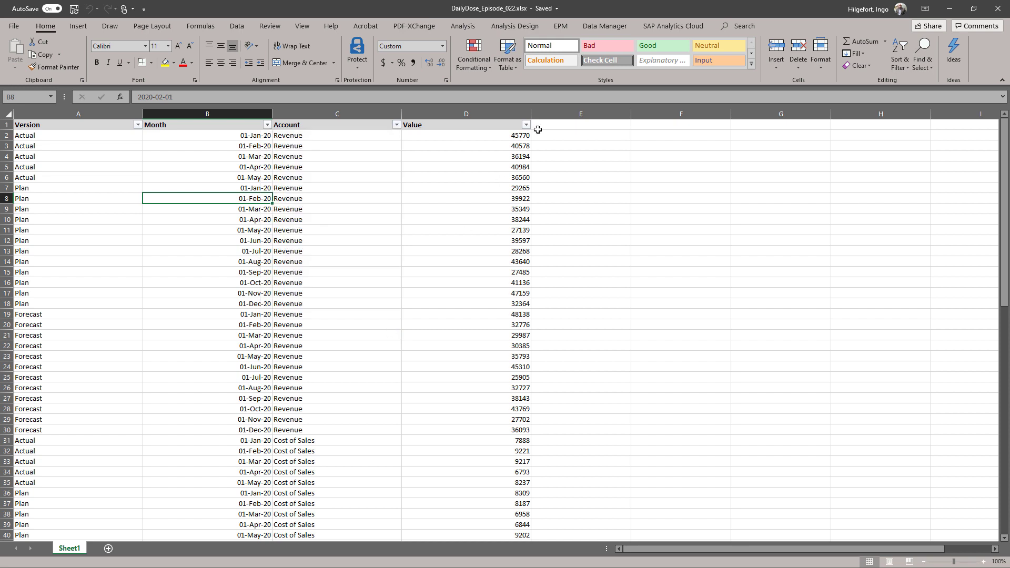
# - Close Excel and start a new model by importing DailyDose_Episode_022.xlsx
pyautogui.click(998, 9)
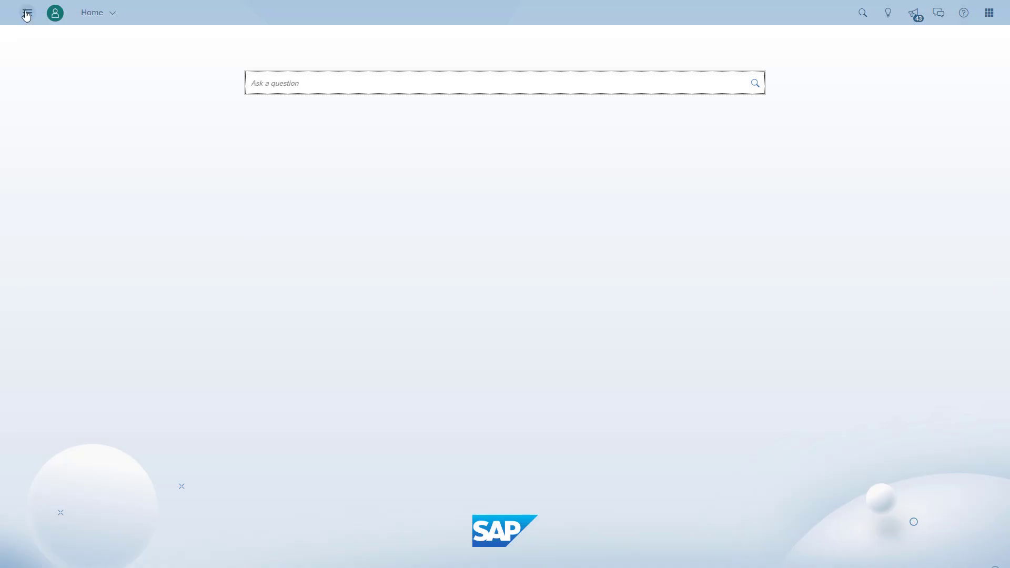
pyautogui.click(25, 19)
pyautogui.click(29, 66)
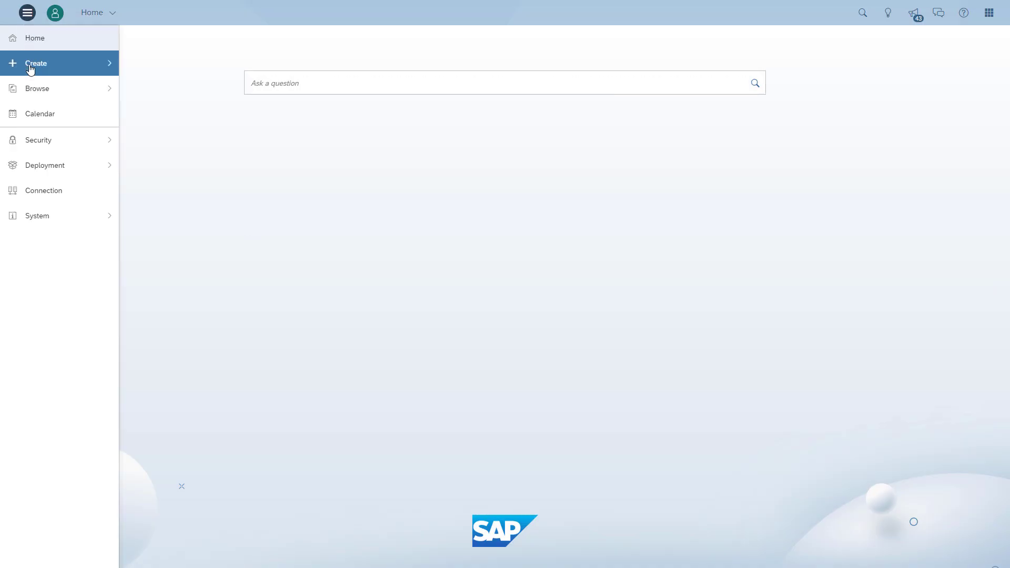
pyautogui.click(164, 168)
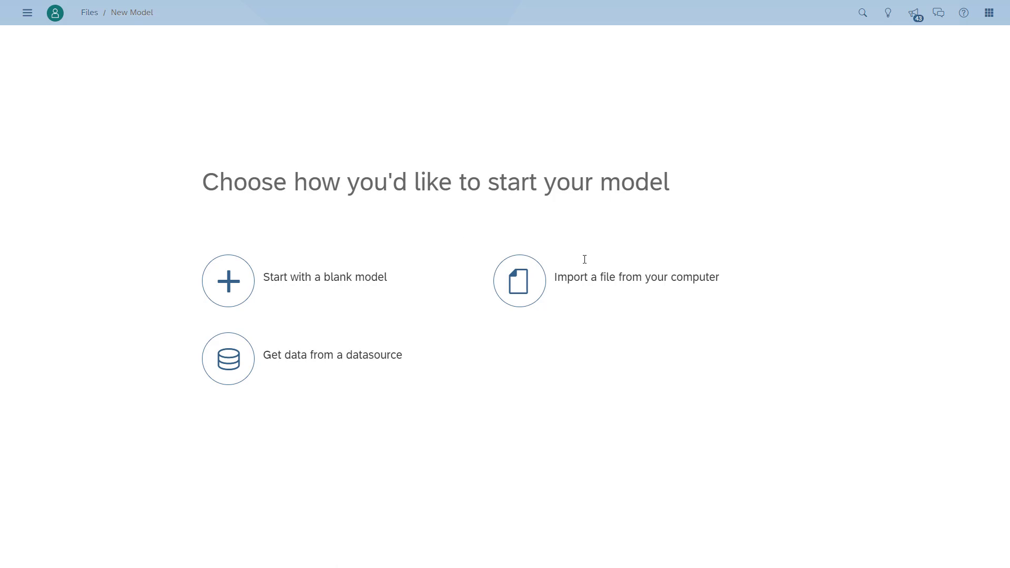
pyautogui.click(533, 287)
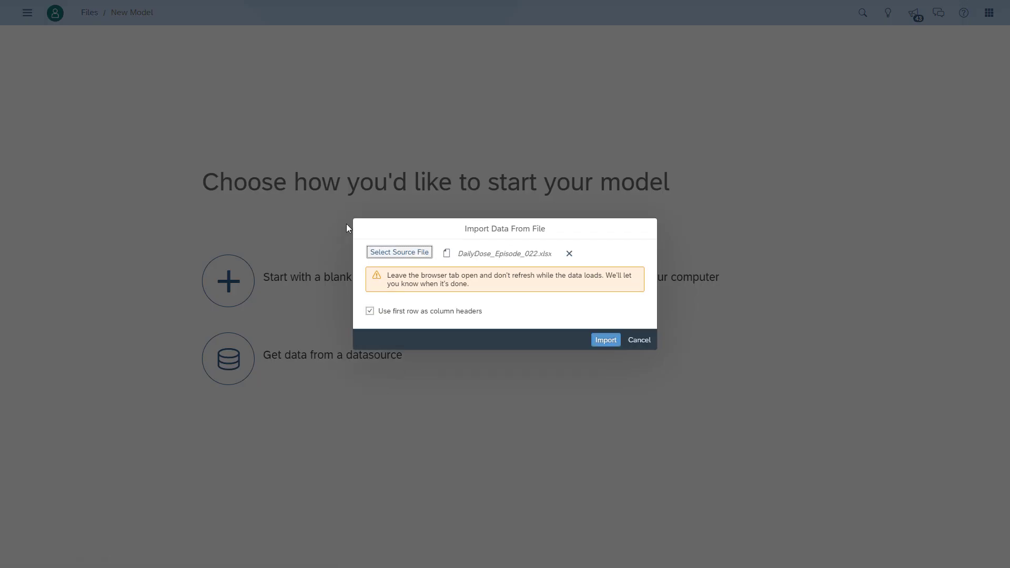
pyautogui.click(606, 341)
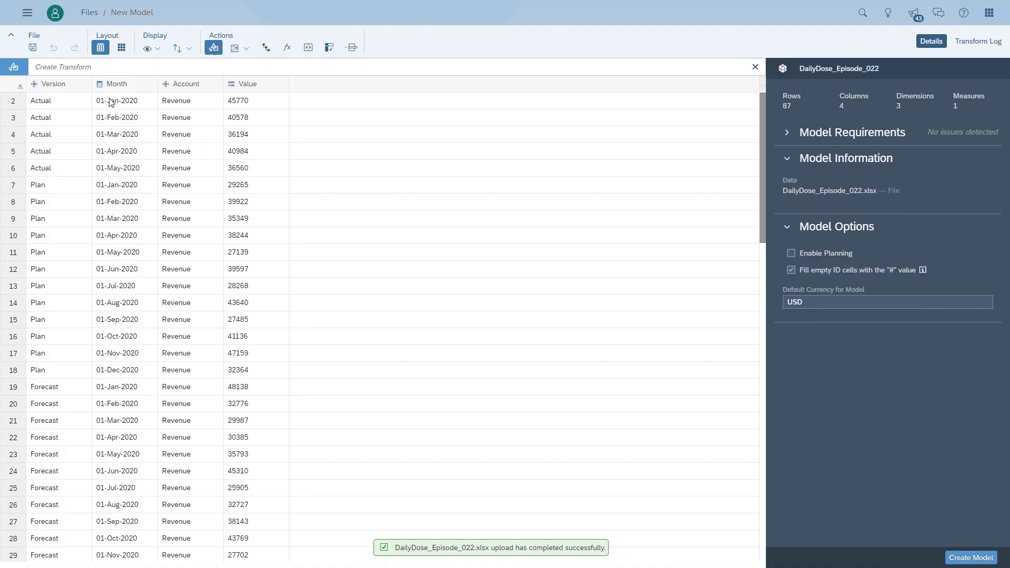
# - Make the Version column a version dimension and confirm its version mapping
pyautogui.click(49, 84)
pyautogui.click(815, 167)
pyautogui.click(816, 289)
pyautogui.click(809, 196)
pyautogui.click(670, 468)
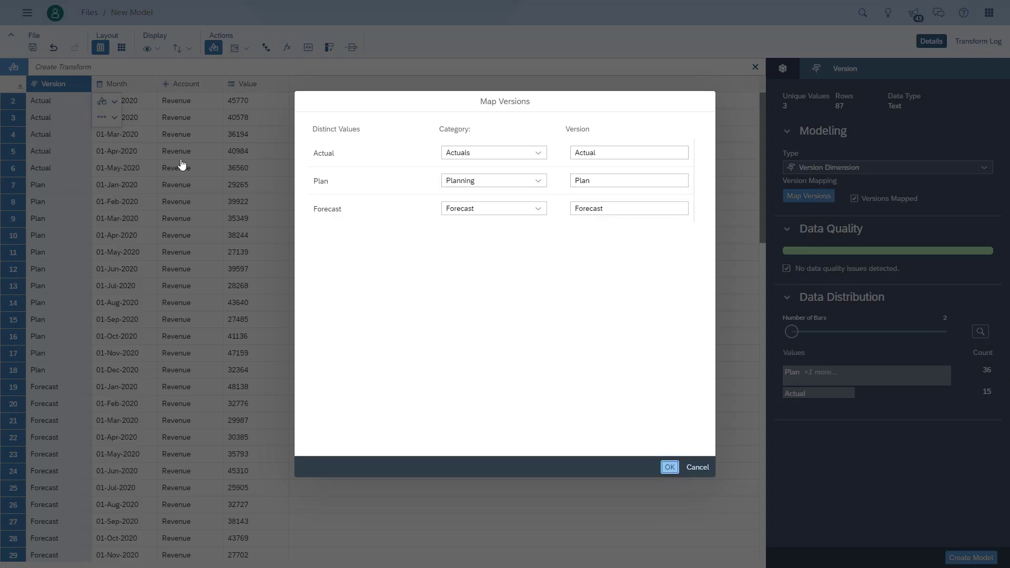
# - Set the Account column's dimension type to Account
pyautogui.click(134, 86)
pyautogui.click(181, 84)
pyautogui.click(821, 168)
pyautogui.click(819, 267)
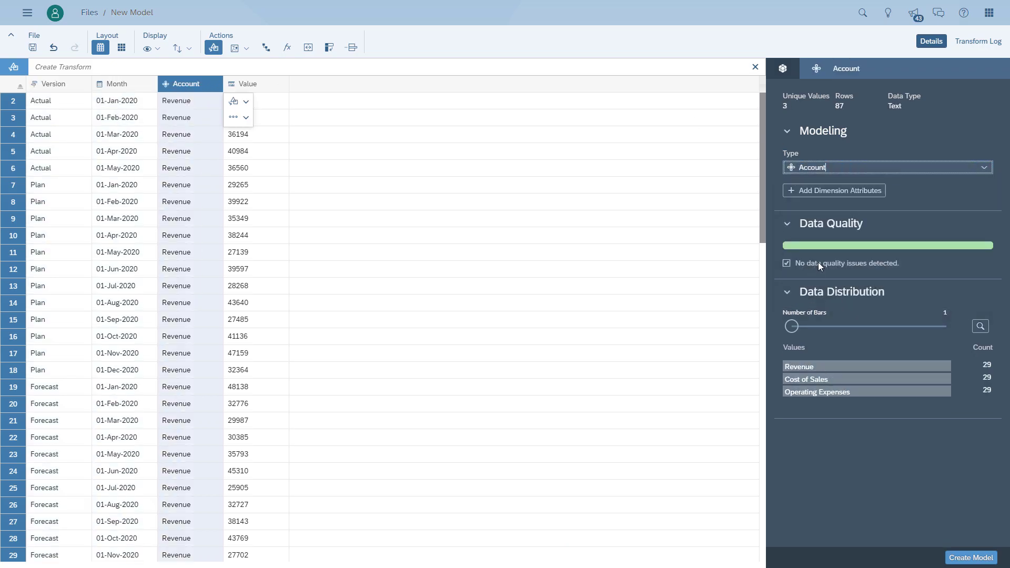
# - Enable planning in the model options, create the model, and confirm saving it
pyautogui.click(250, 83)
pyautogui.click(783, 69)
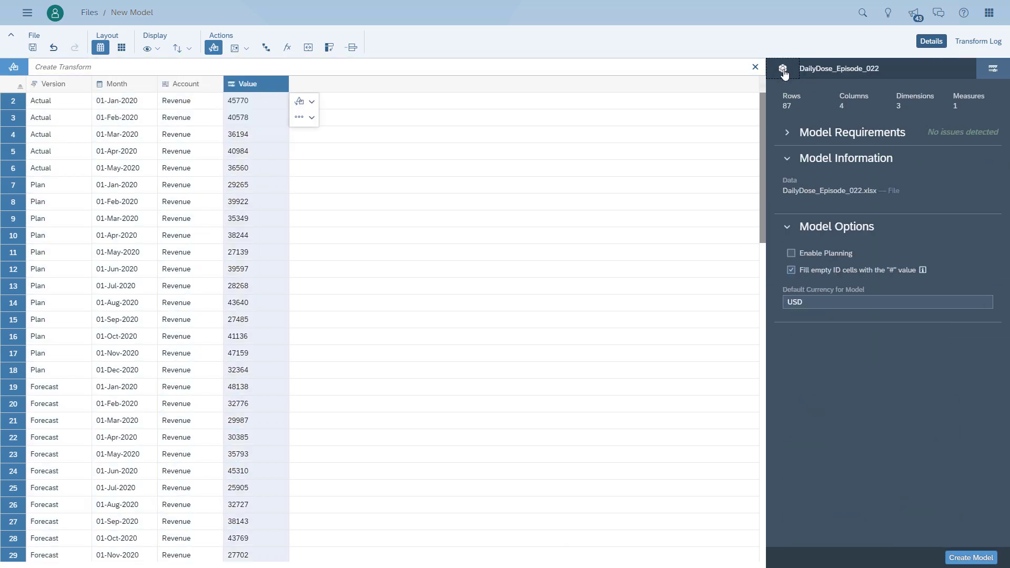
pyautogui.click(791, 254)
pyautogui.click(972, 558)
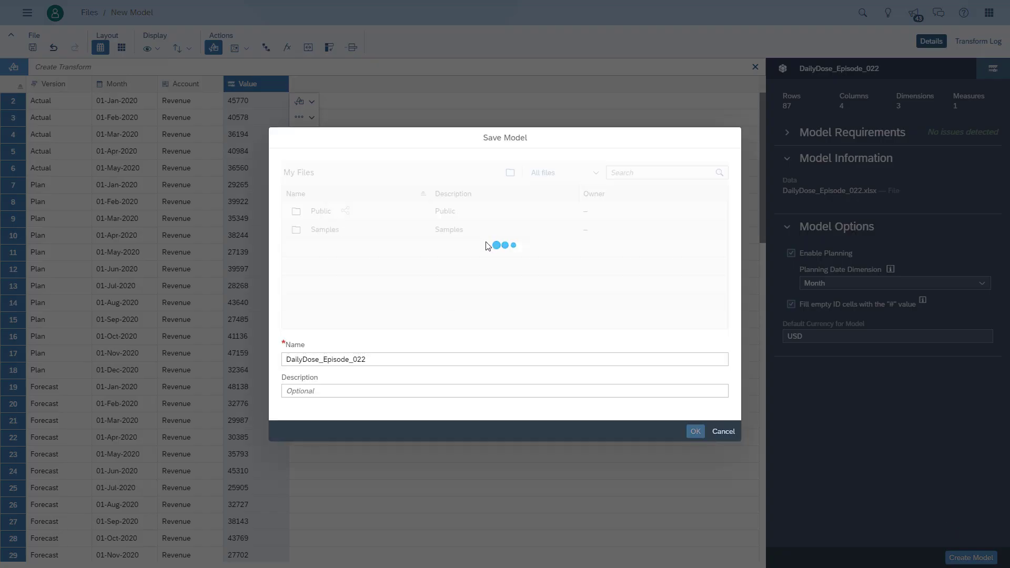
pyautogui.press('Return')
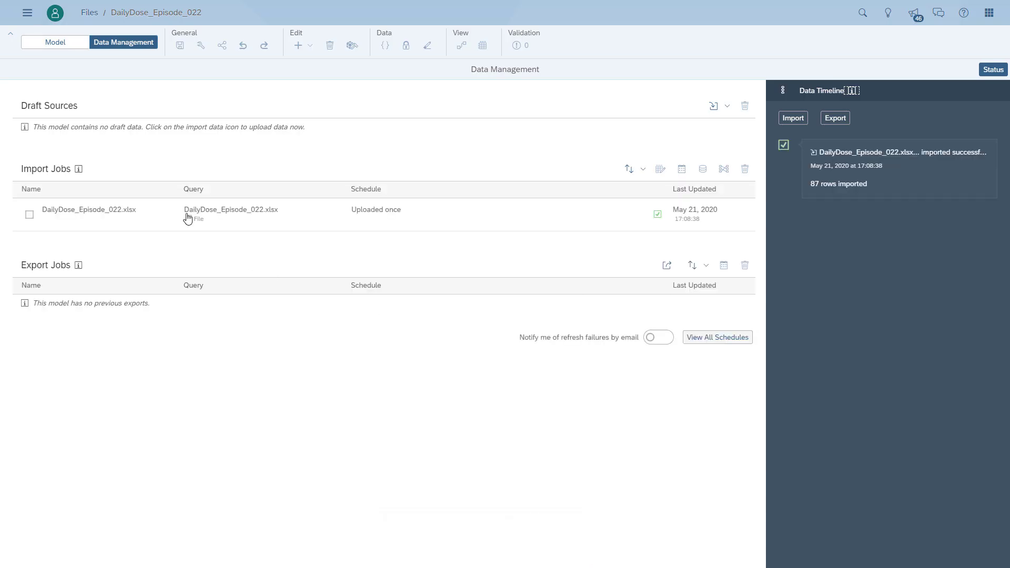
# - Create a new story with a canvas page
pyautogui.click(28, 15)
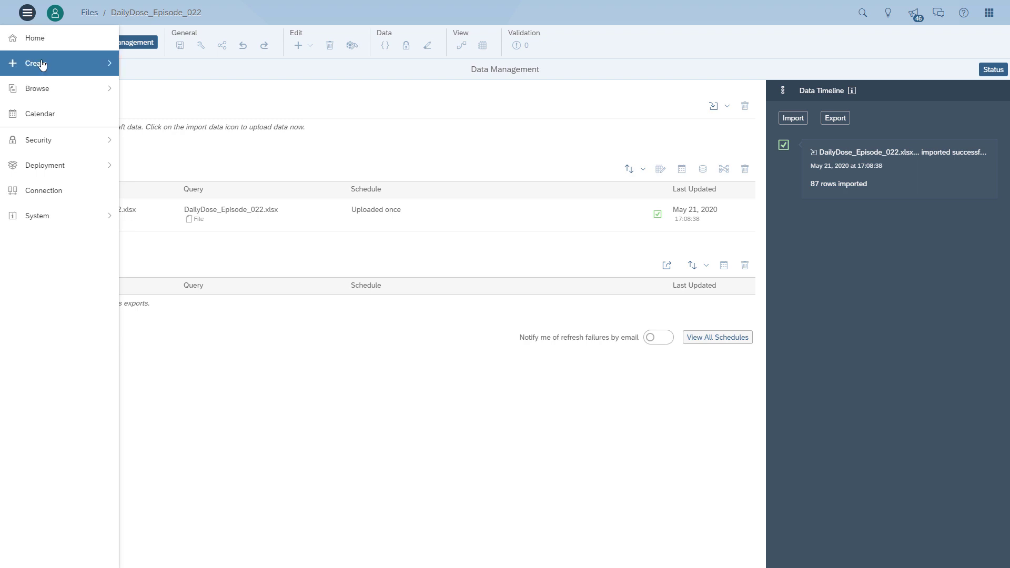
pyautogui.click(304, 253)
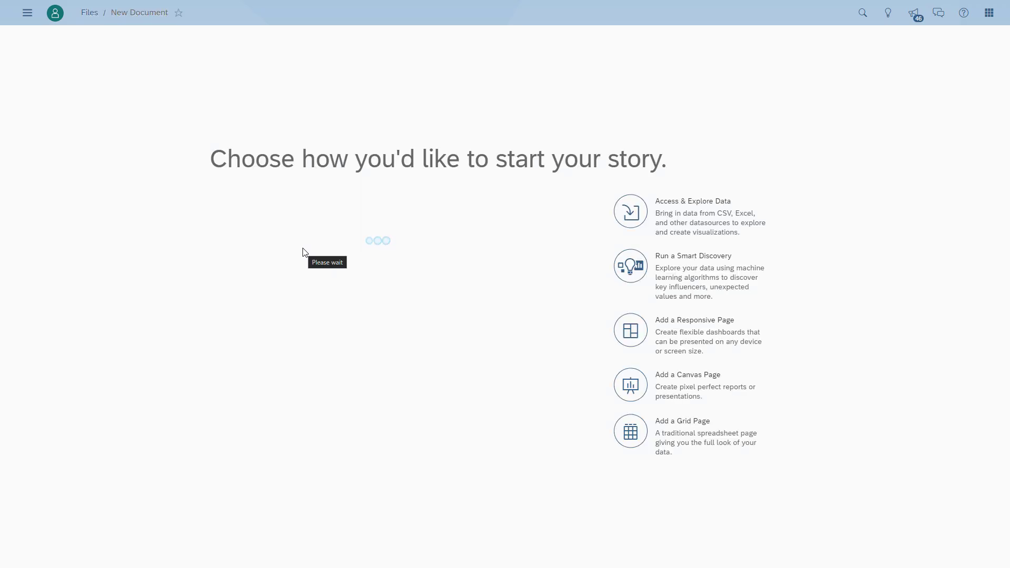
pyautogui.click(618, 392)
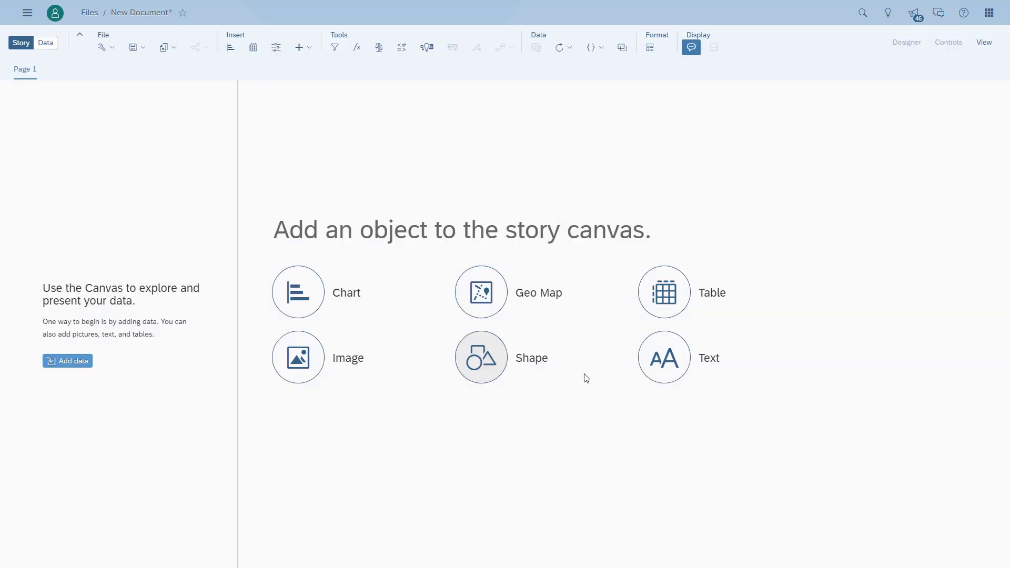
# - Add a table using the DailyDose_Episode_022 model from the Public folder
pyautogui.click(666, 293)
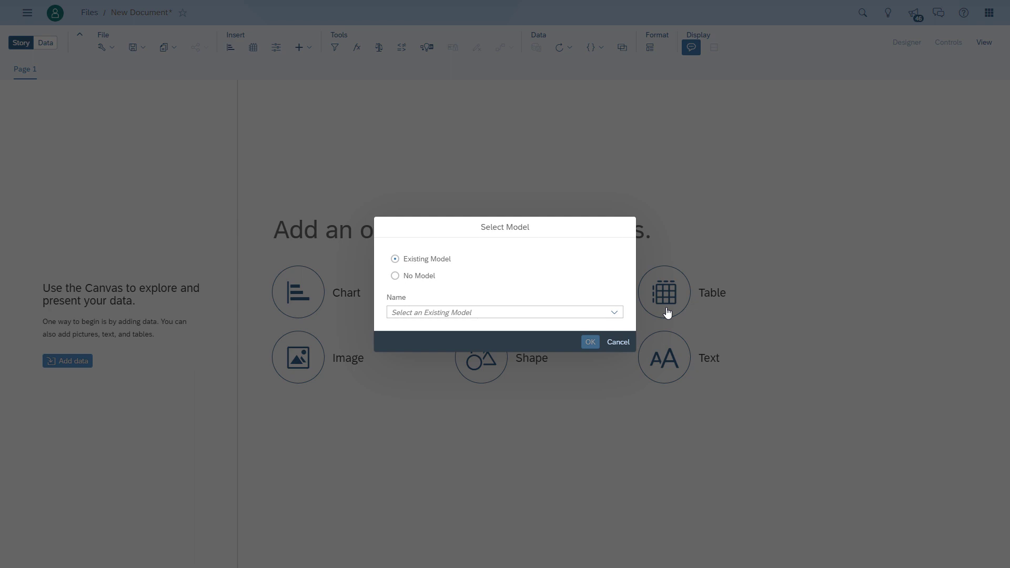
pyautogui.click(488, 309)
pyautogui.click(484, 328)
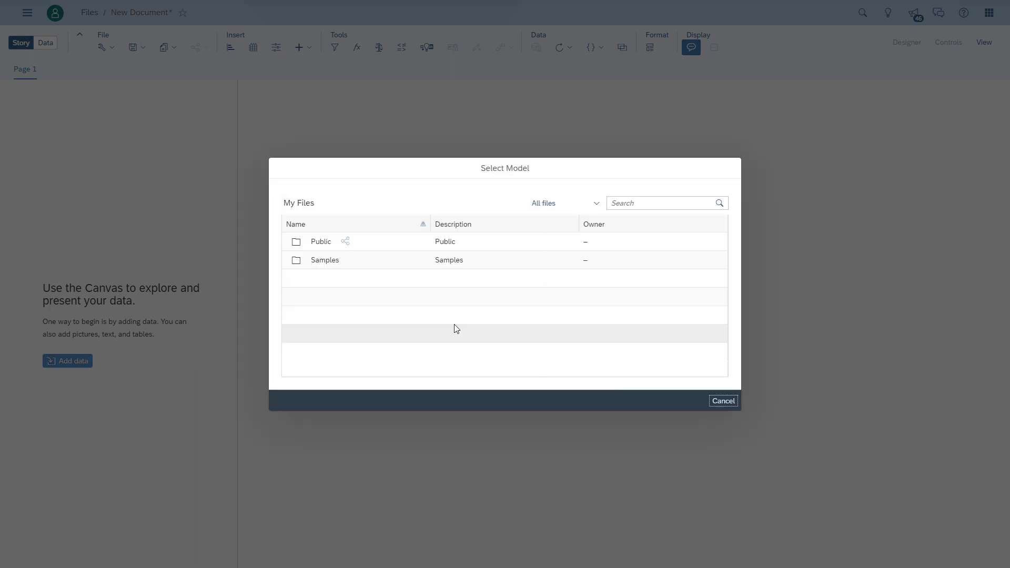
pyautogui.click(320, 247)
pyautogui.click(338, 334)
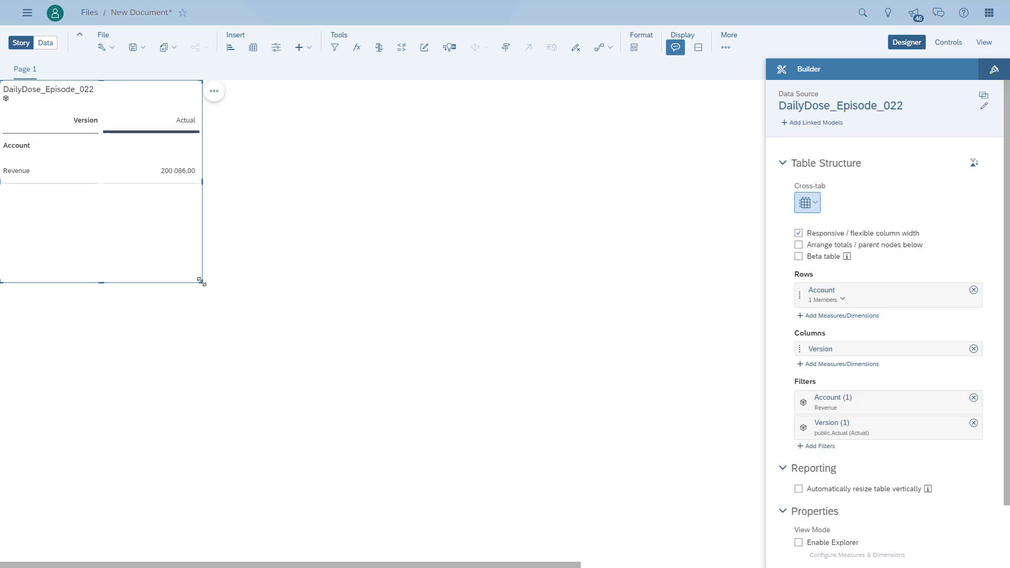
# - Double the table's size, show all Account members as rows, and drop Version from columns
pyautogui.moveTo(200, 281); pyautogui.dragTo(407, 462)
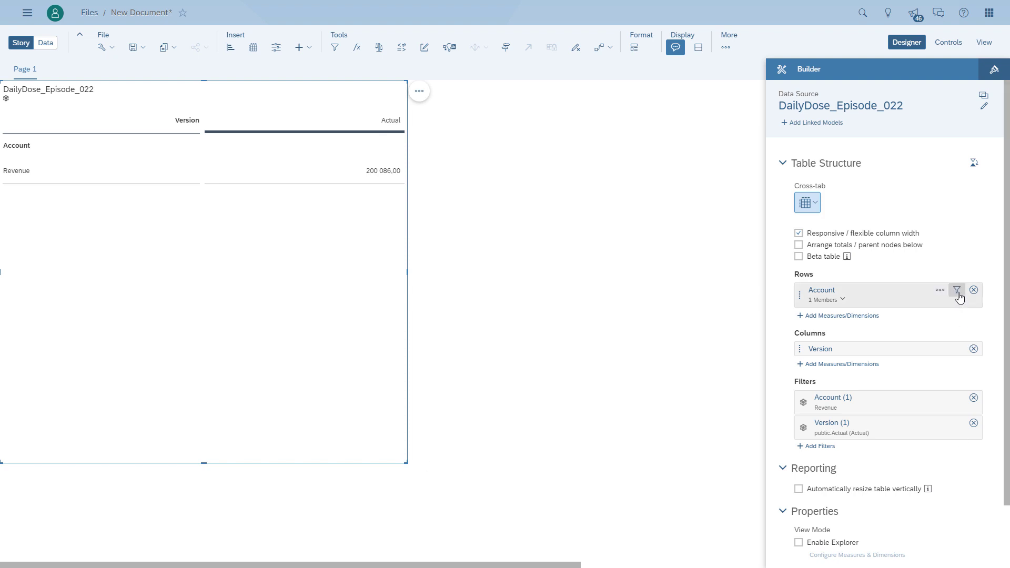
pyautogui.click(958, 293)
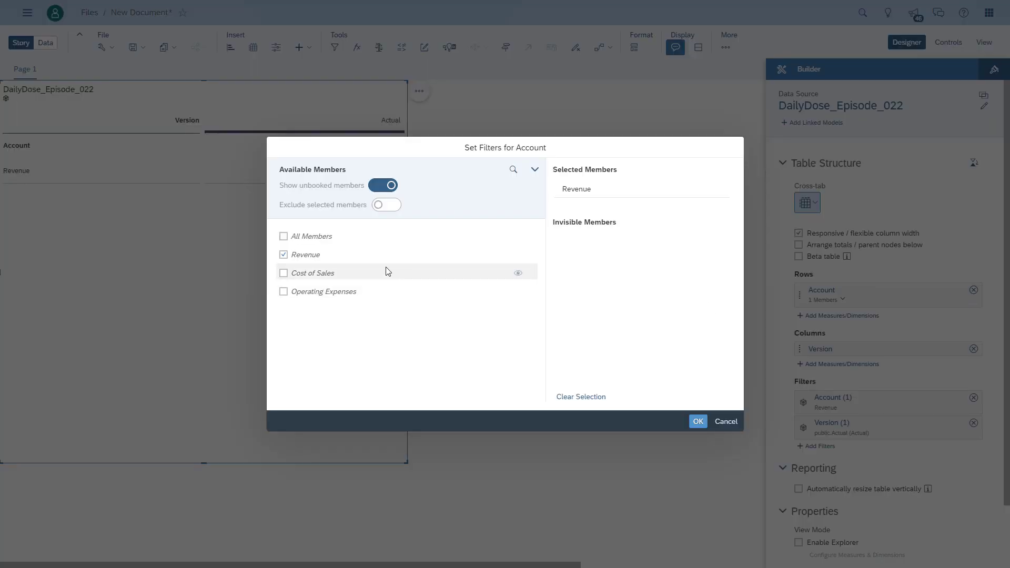
pyautogui.click(326, 236)
pyautogui.click(698, 428)
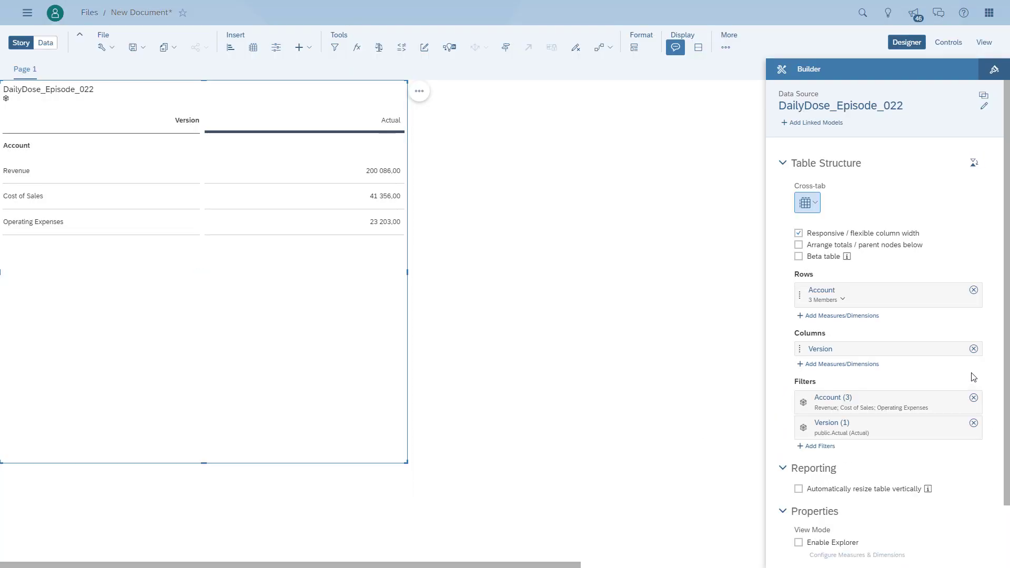
pyautogui.click(975, 349)
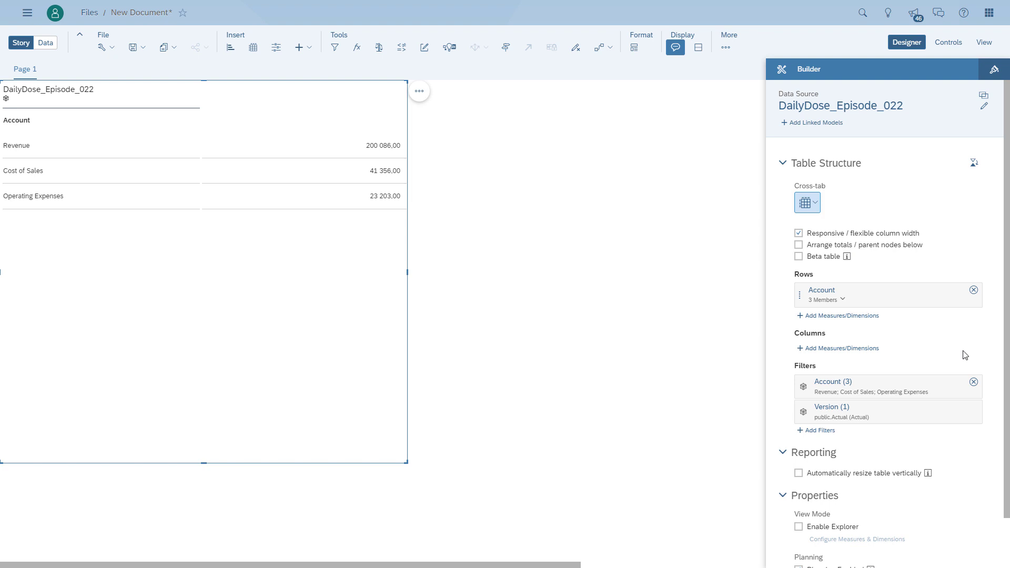
# - Add Cross Calculations to the table columns and open its options menu
pyautogui.click(839, 349)
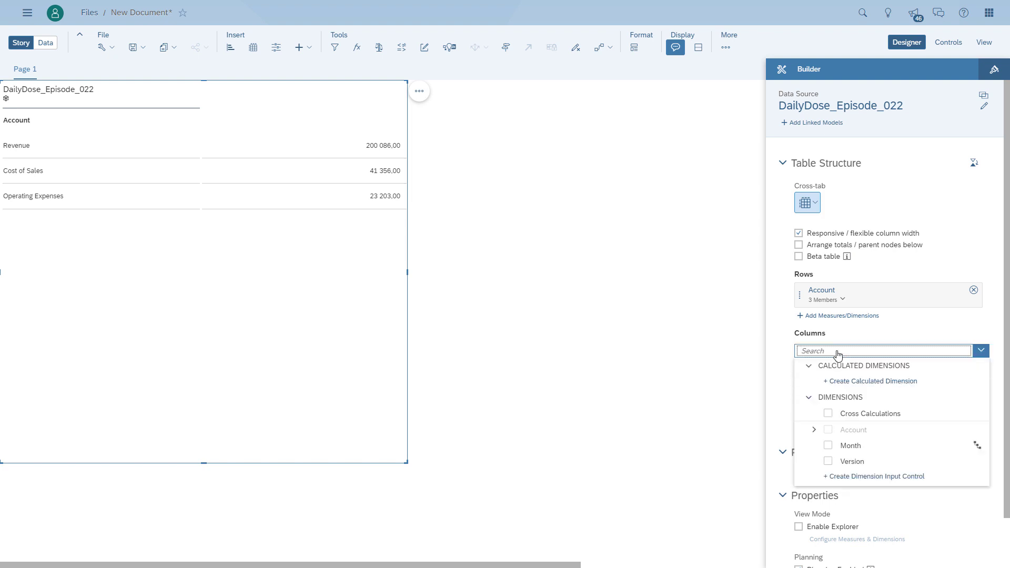
pyautogui.click(829, 414)
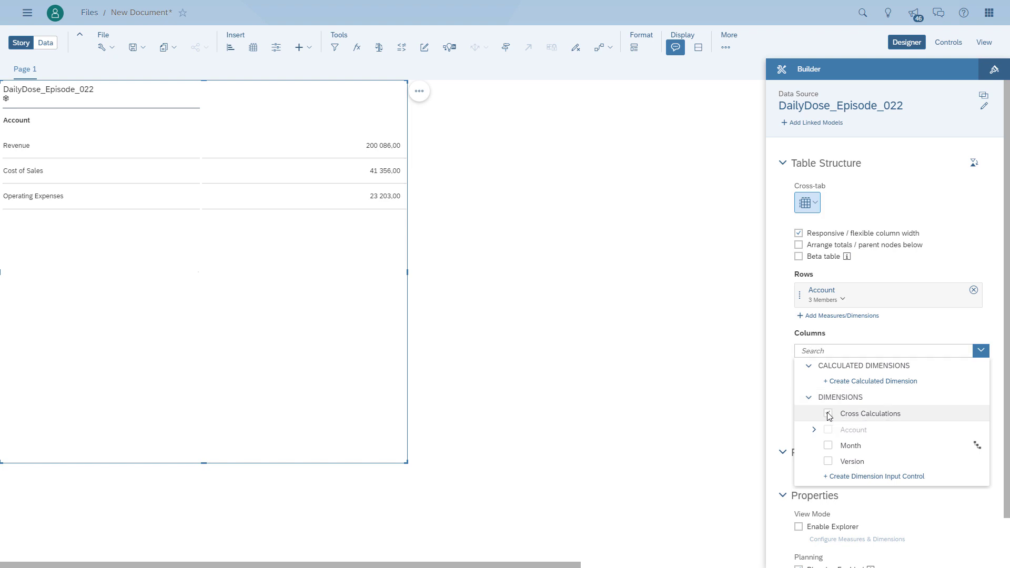
pyautogui.click(785, 396)
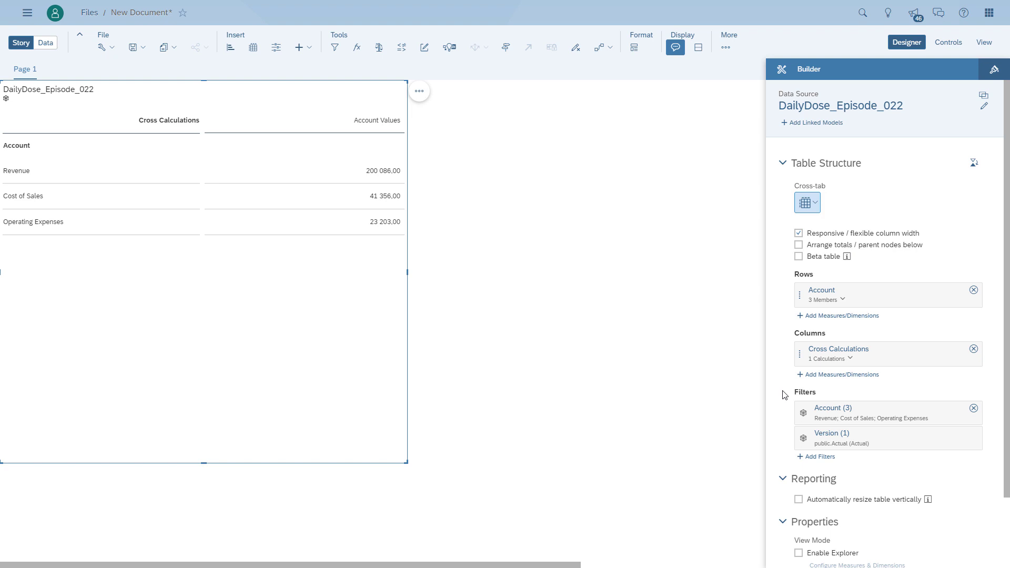
pyautogui.click(939, 349)
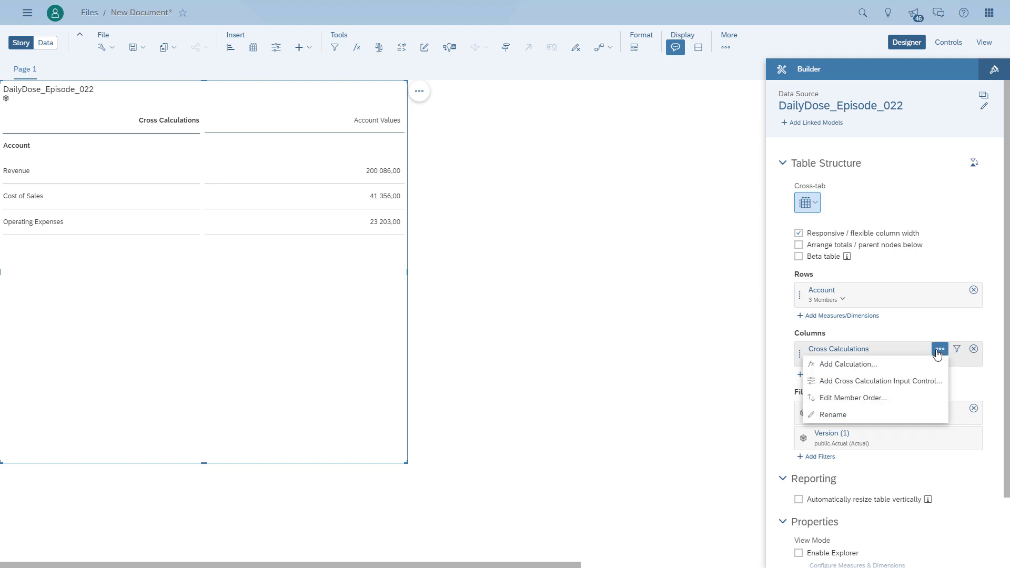
# - Create restricted measure 'Current Month Actual' on Account Values, then open the Month value choices
pyautogui.click(868, 365)
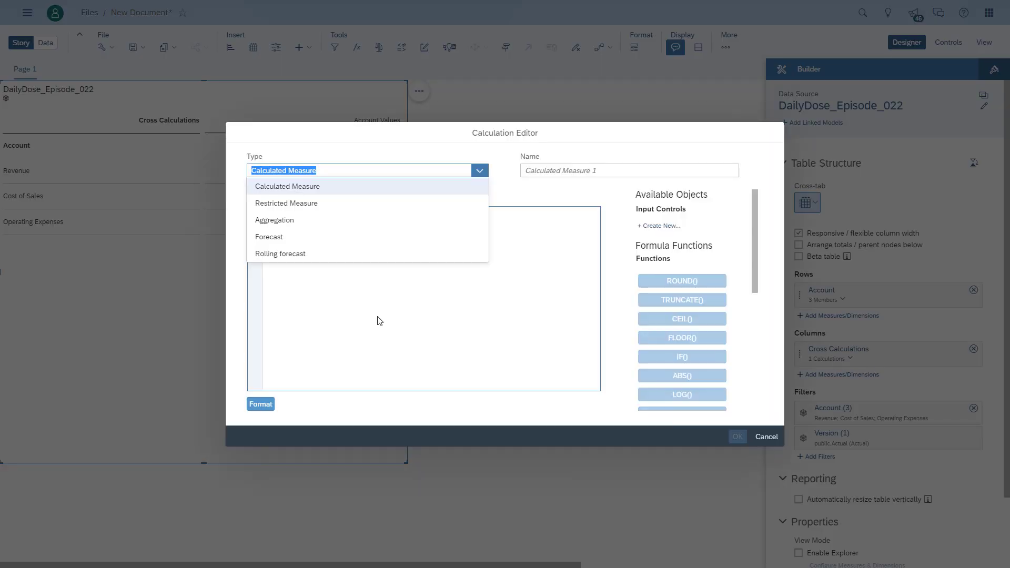
pyautogui.click(283, 205)
pyautogui.write('Curren')
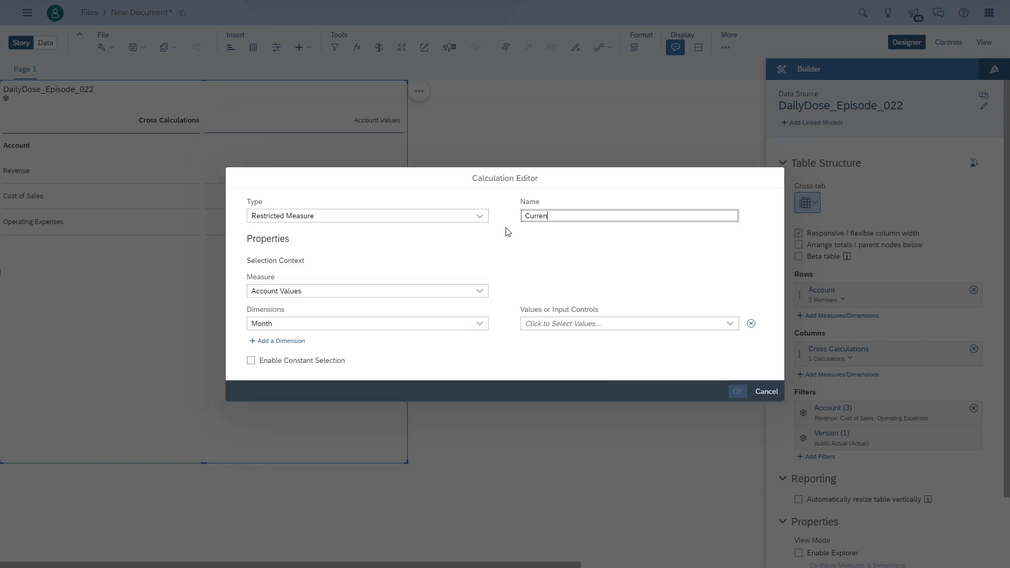
pyautogui.write('t Month Actual')
pyautogui.click(479, 291)
pyautogui.click(293, 307)
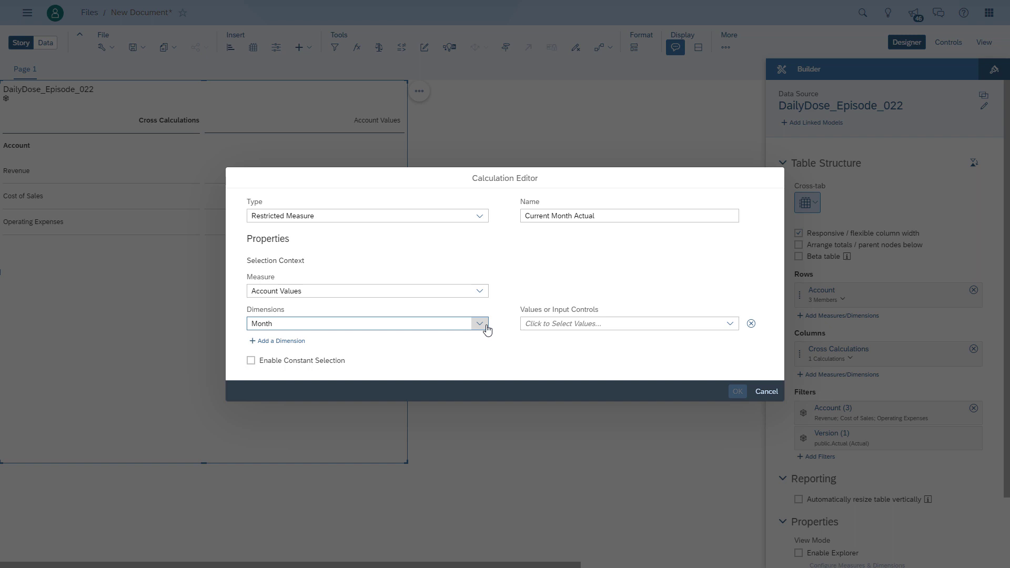
pyautogui.click(731, 324)
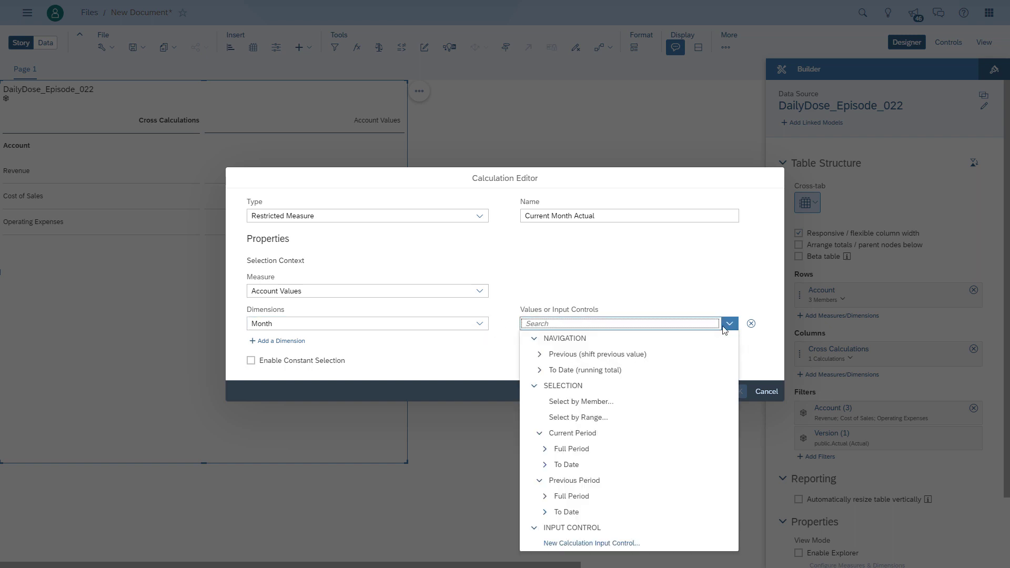
# - Restrict Month by range and create a new current date control named 'Current Month'
pyautogui.click(601, 418)
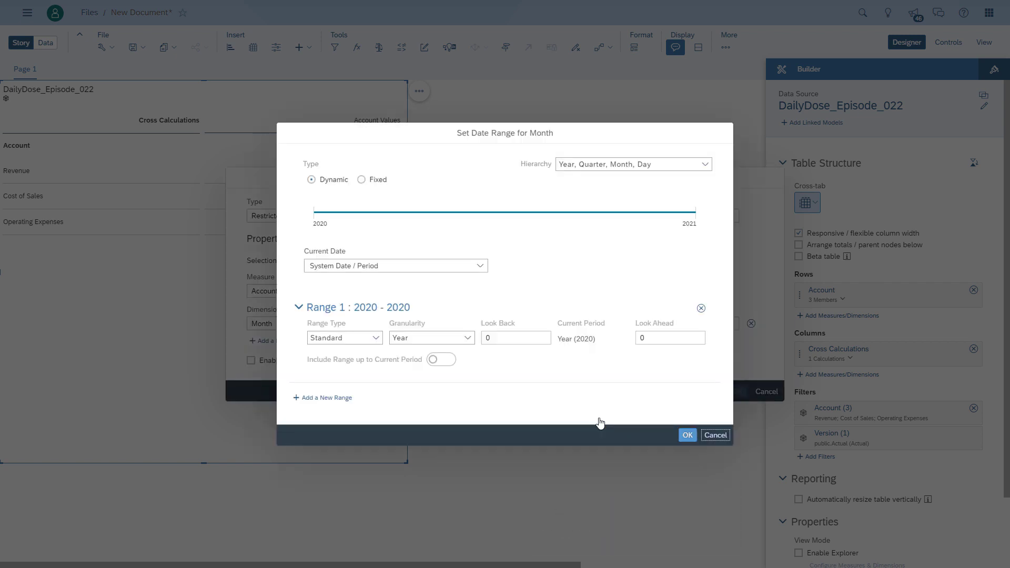
pyautogui.click(347, 268)
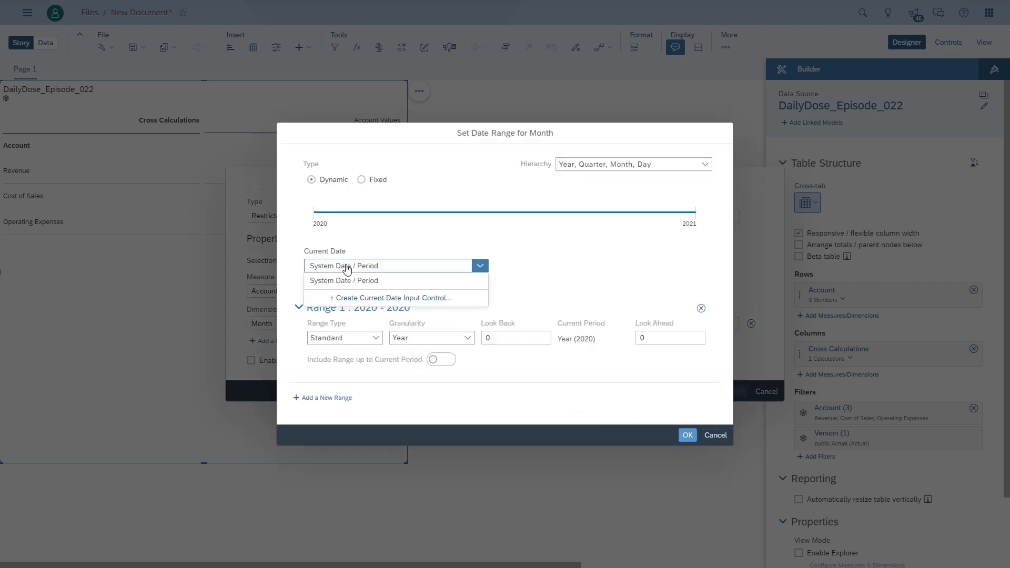
pyautogui.click(361, 298)
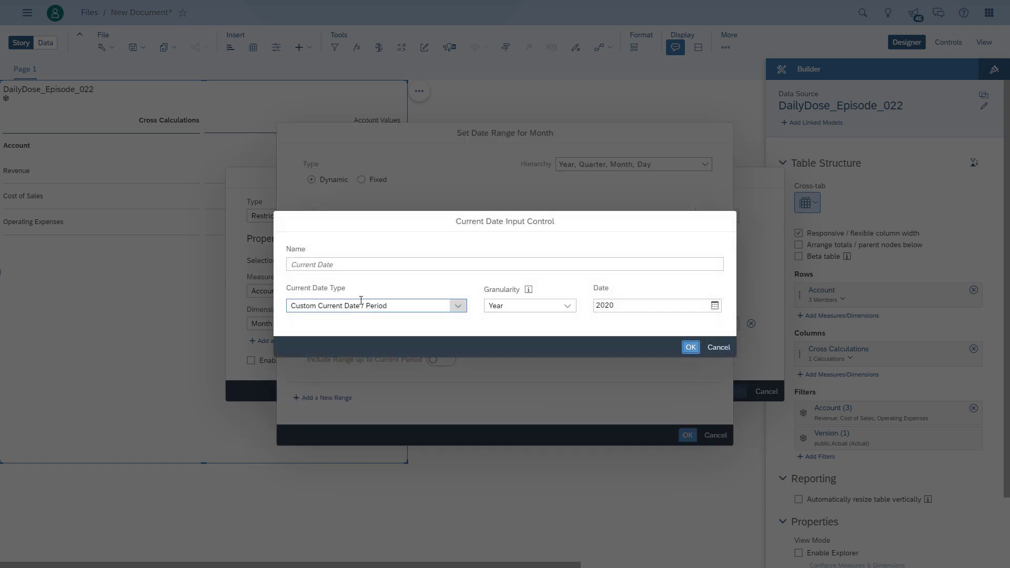
pyautogui.click(343, 263)
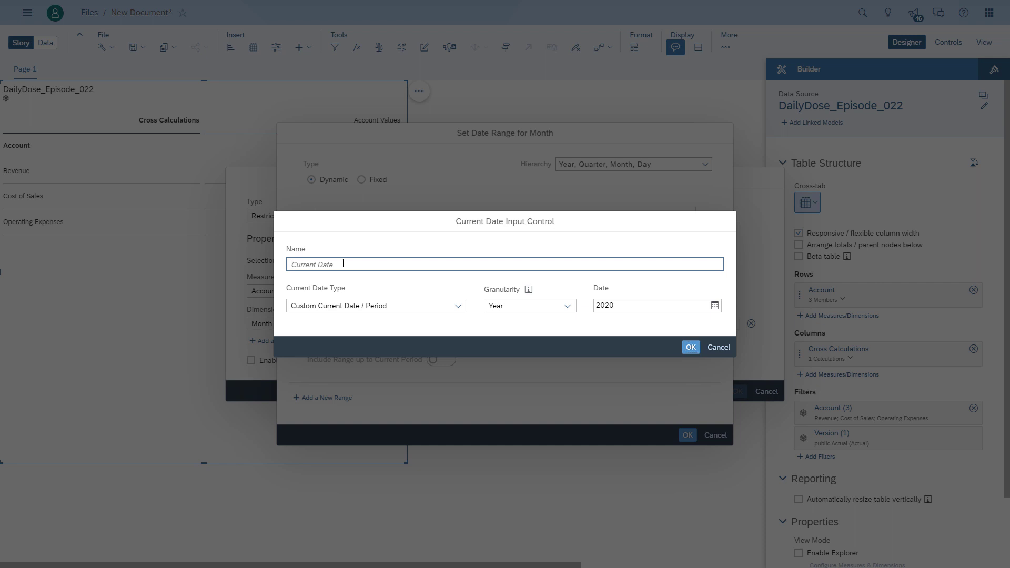
pyautogui.write('Current Month')
pyautogui.click(367, 304)
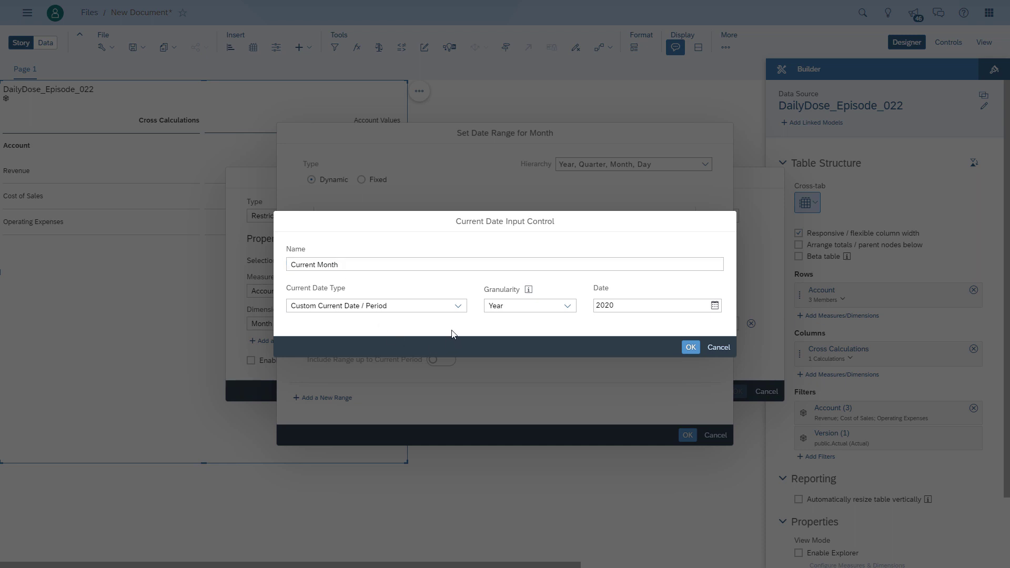
# - Give the control Month granularity set to May 2020, and set the range to Current Month
pyautogui.click(570, 308)
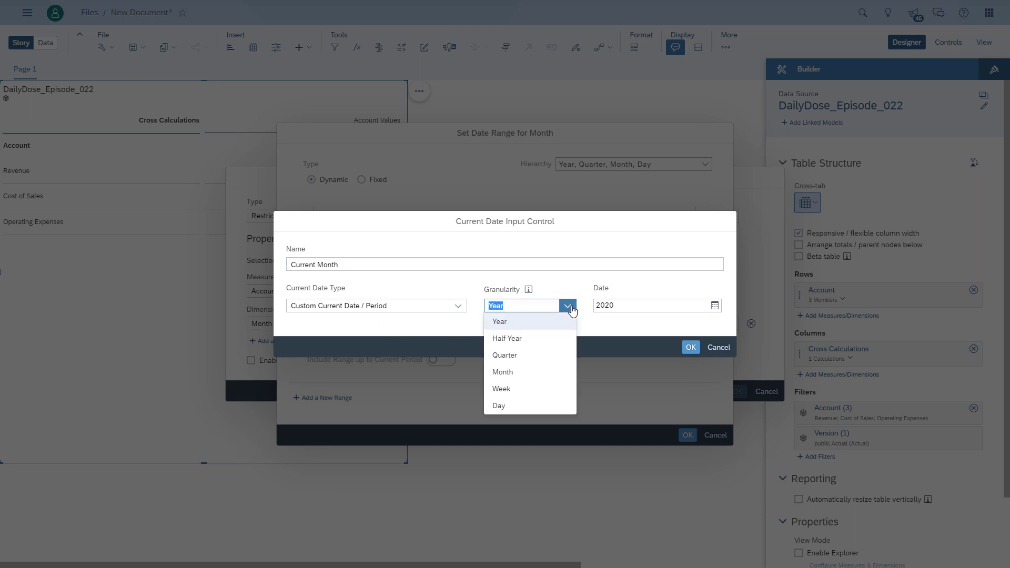
pyautogui.click(518, 372)
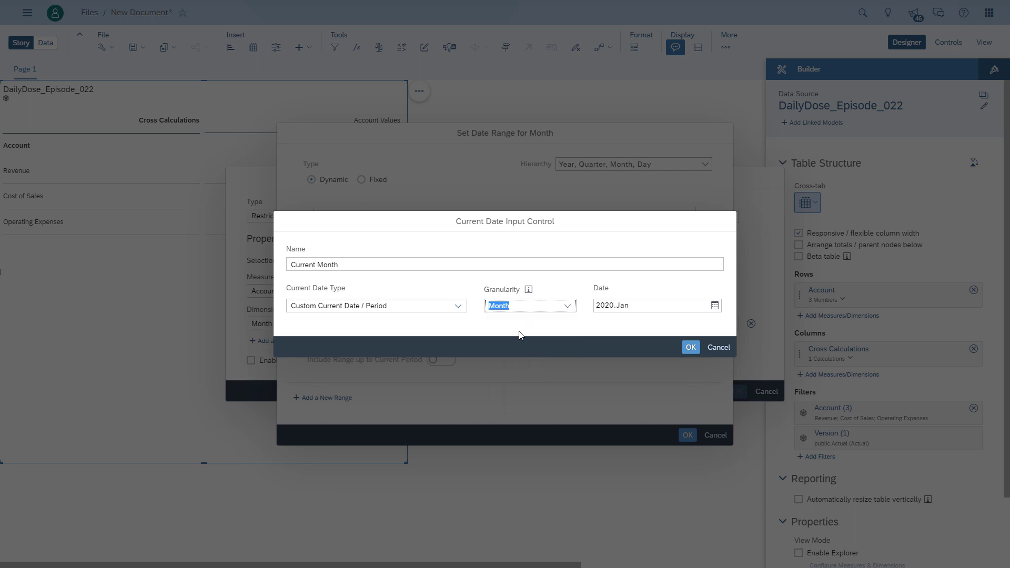
pyautogui.click(715, 306)
pyautogui.click(658, 368)
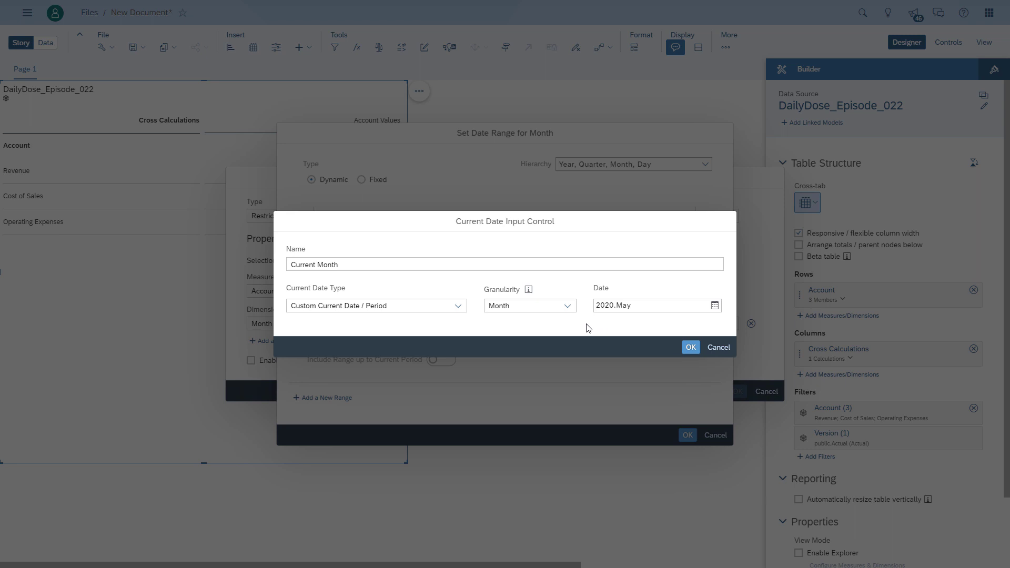
pyautogui.click(689, 349)
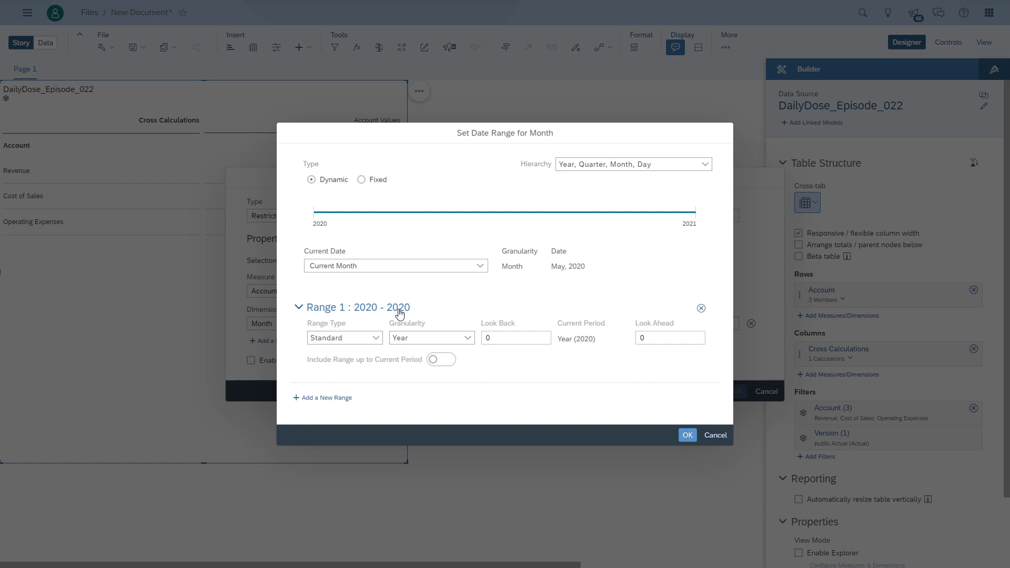
pyautogui.click(420, 338)
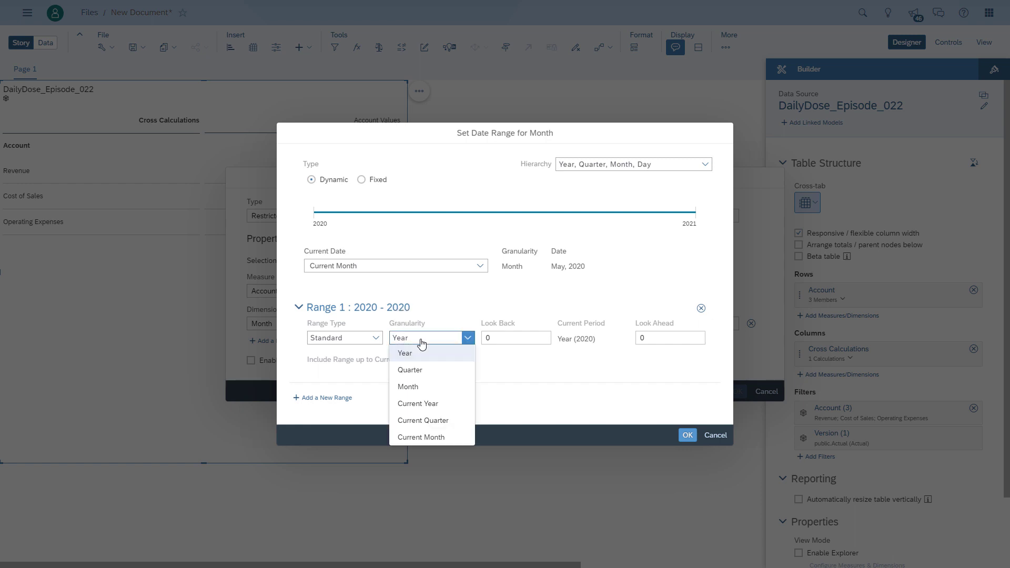
pyautogui.click(417, 438)
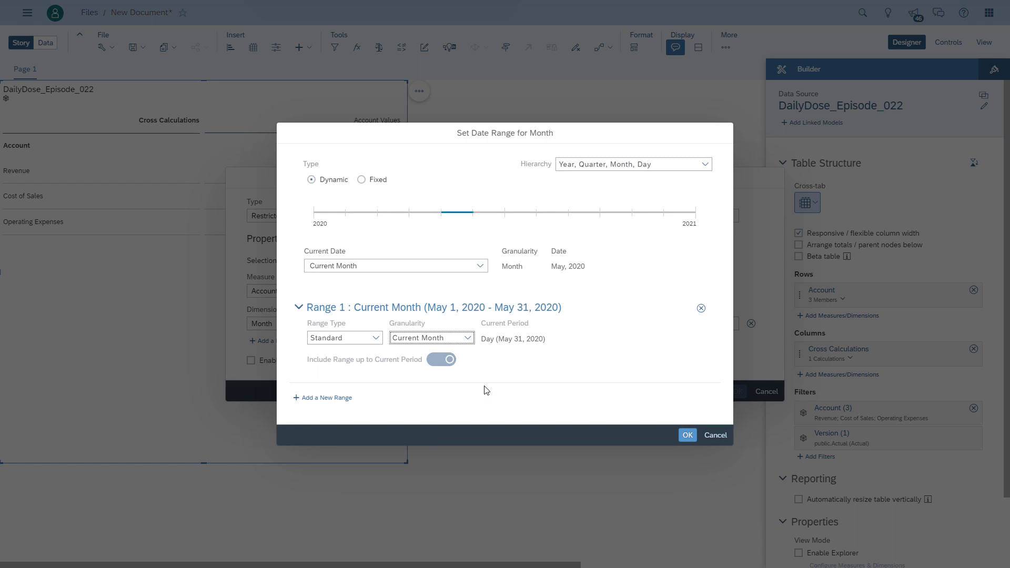
# - Confirm the date range, restrict Version to Actual, and add the Current Month Actual column
pyautogui.click(687, 436)
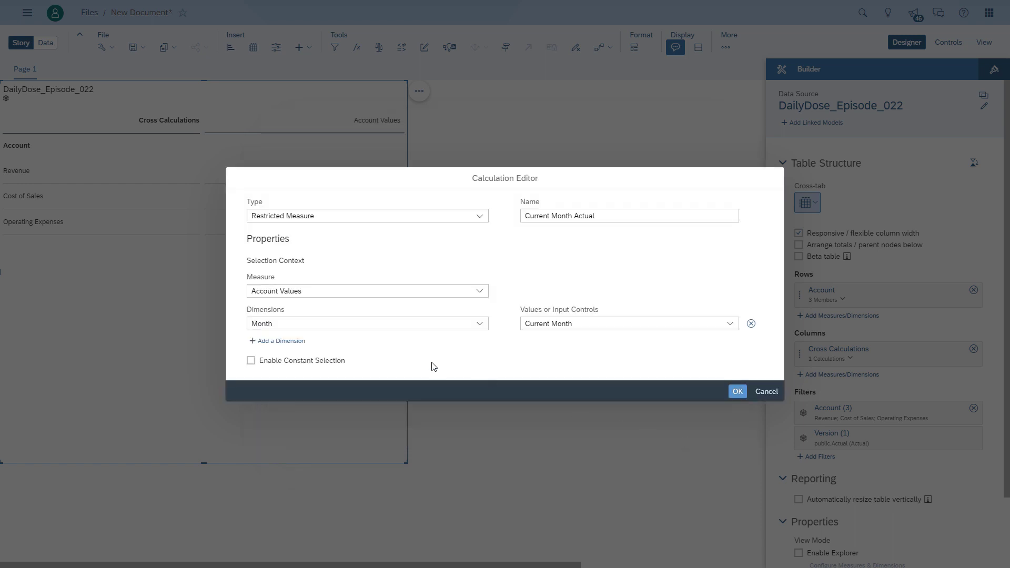
pyautogui.click(289, 342)
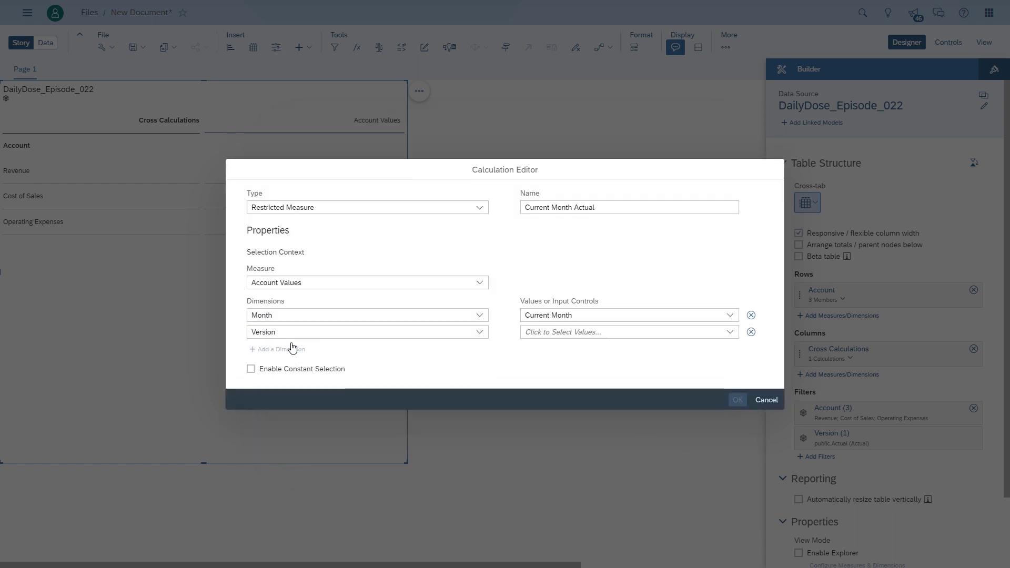
pyautogui.click(730, 332)
pyautogui.click(579, 347)
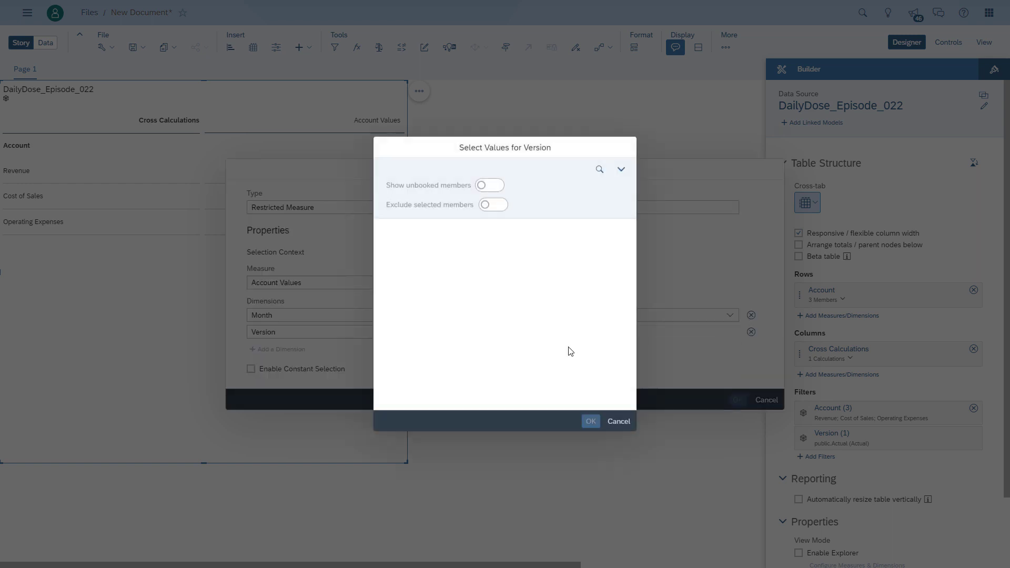
pyautogui.click(424, 236)
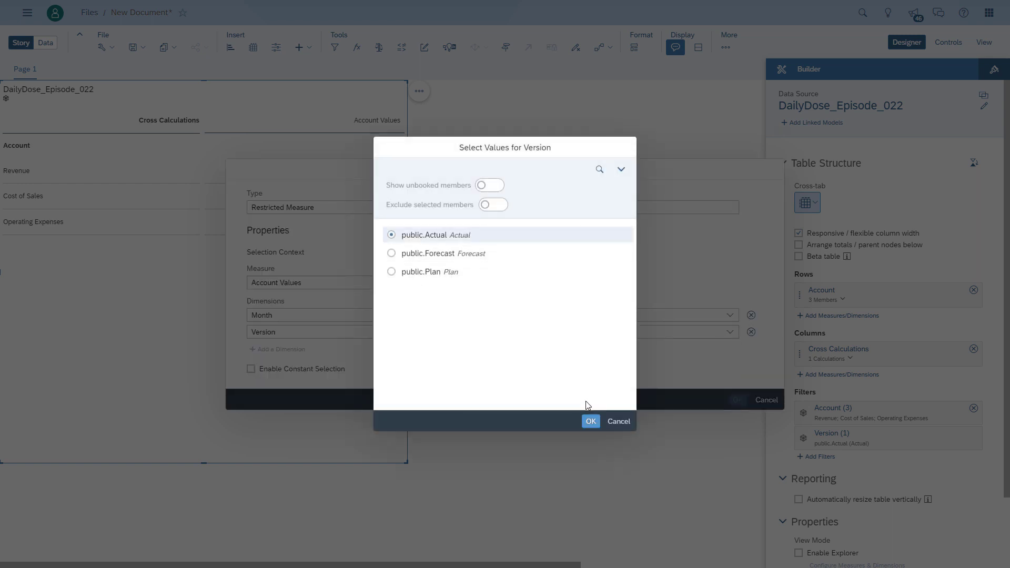
pyautogui.click(591, 421)
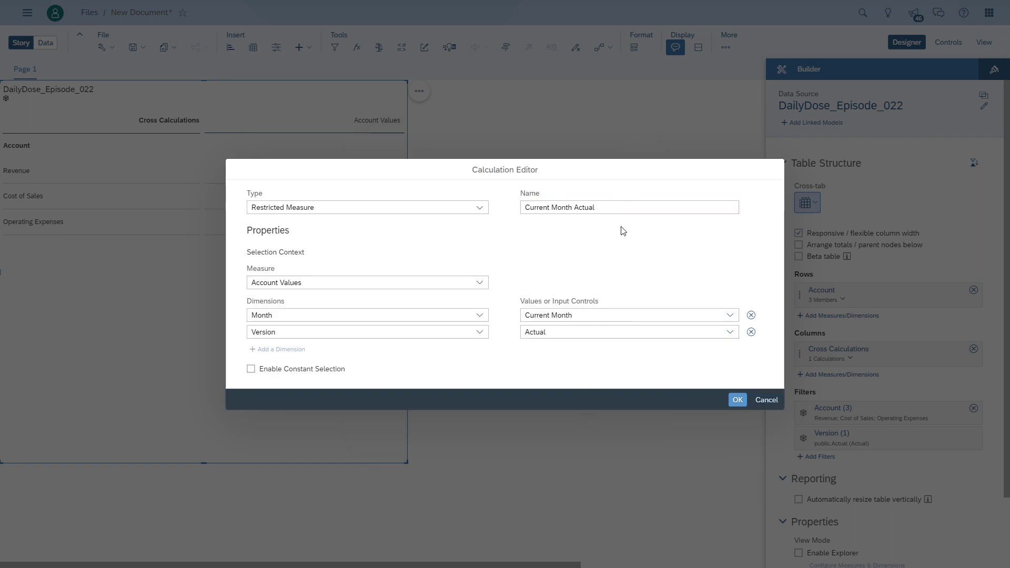
pyautogui.click(737, 402)
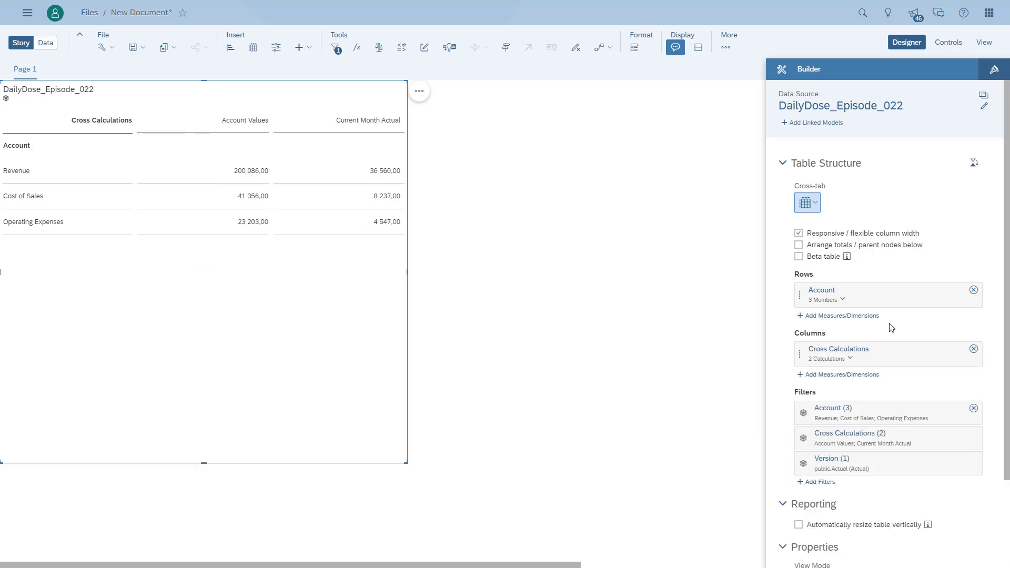
# - Start a restricted measure named 'Current Month Plan' on Account Values
pyautogui.moveTo(950, 357)
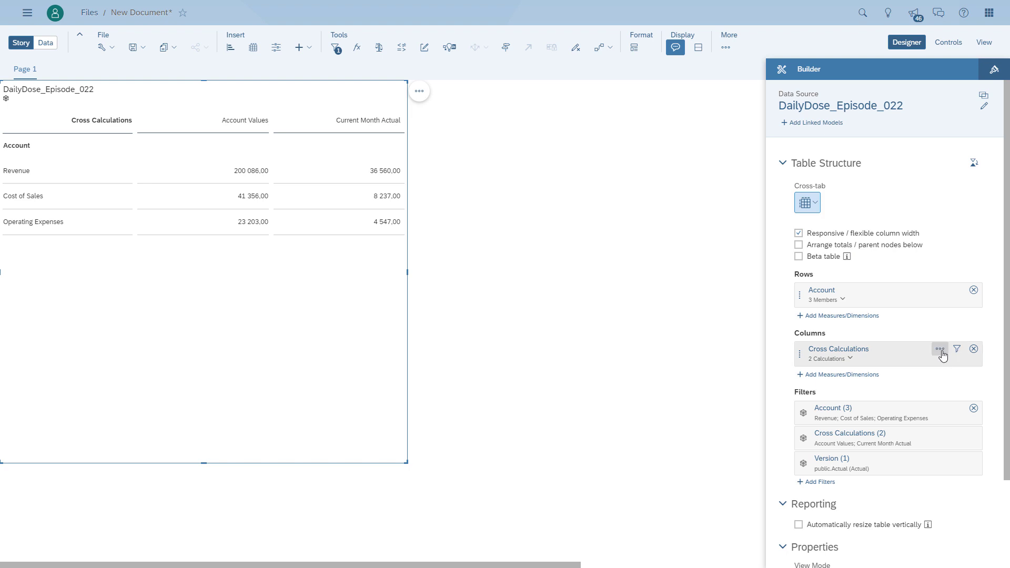
pyautogui.click(940, 350)
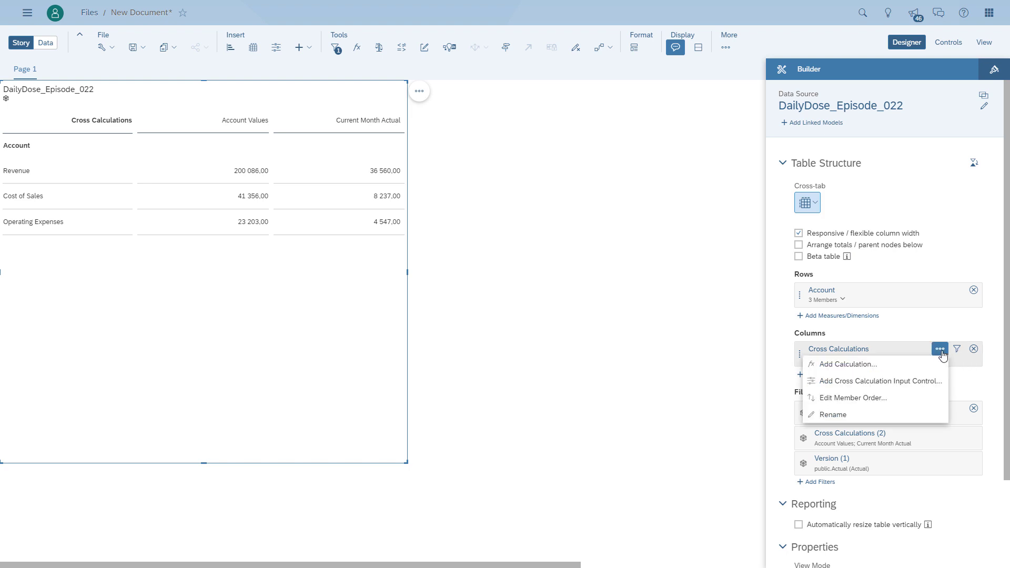
pyautogui.click(841, 364)
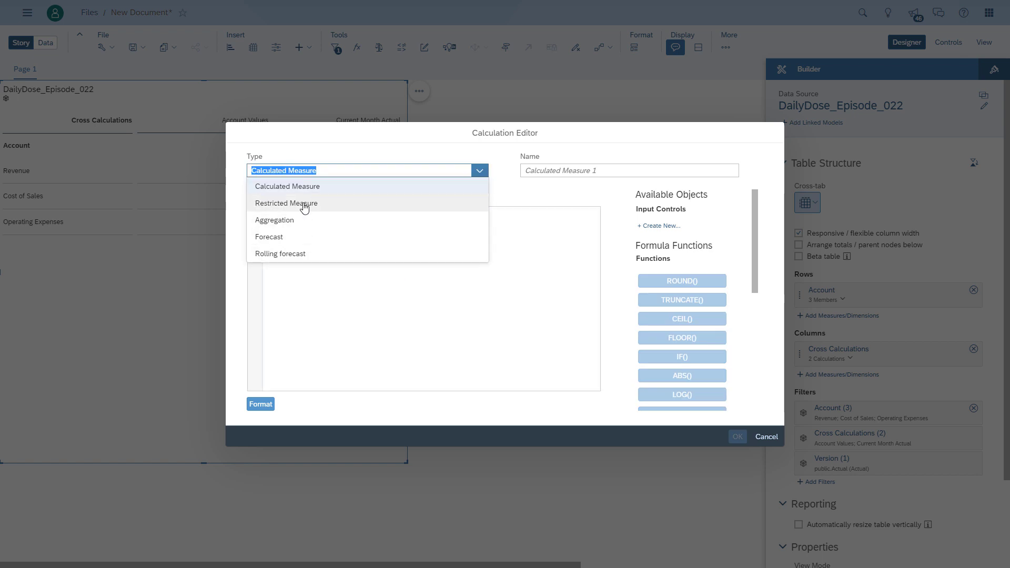
pyautogui.click(304, 205)
pyautogui.write('Current Month')
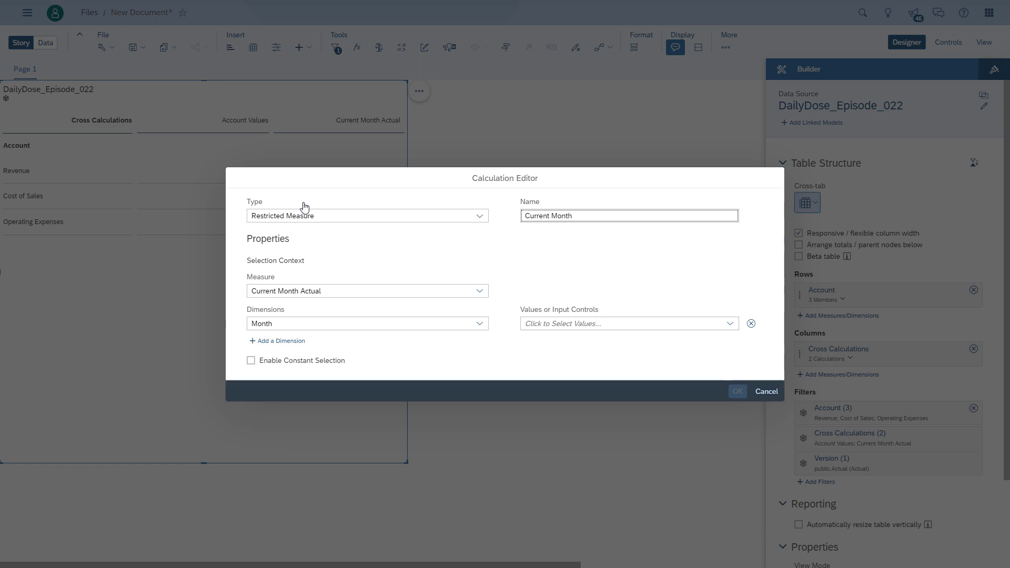
pyautogui.write('an')
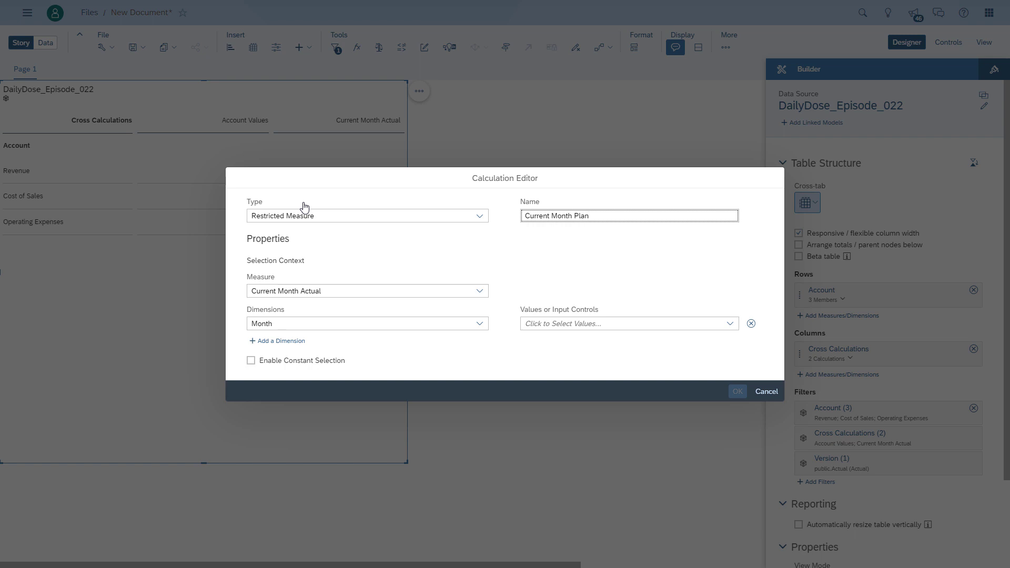
pyautogui.click(477, 292)
pyautogui.click(298, 323)
# - Restrict Month to a Current Month range based on the Current Month control
pyautogui.click(604, 325)
pyautogui.click(588, 418)
pyautogui.click(447, 266)
pyautogui.click(352, 298)
pyautogui.click(421, 338)
pyautogui.click(416, 433)
pyautogui.click(688, 437)
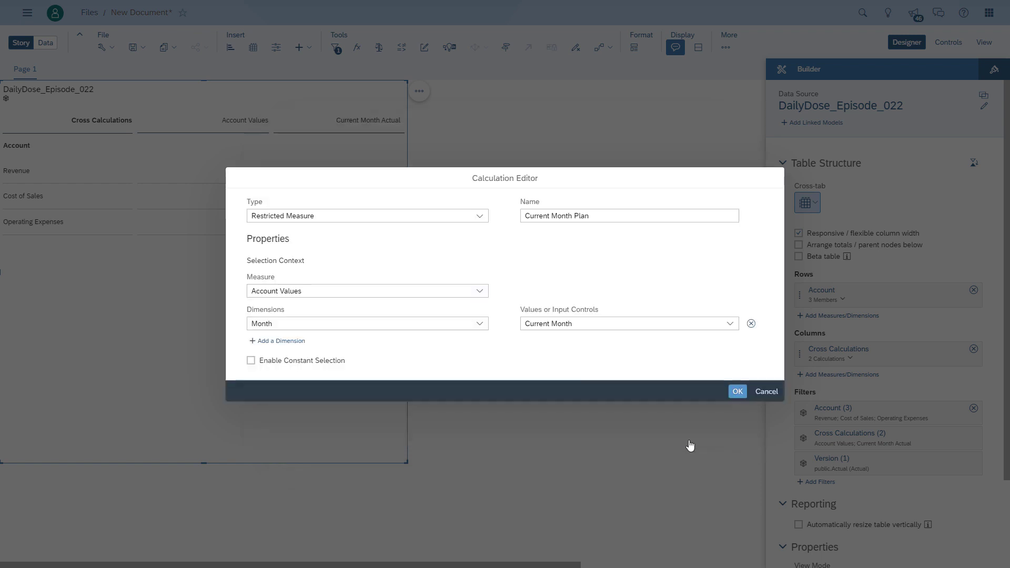
# - Limit Version to Plan and add the Current Month Plan column to the table
pyautogui.click(277, 341)
pyautogui.click(578, 332)
pyautogui.click(566, 346)
pyautogui.click(416, 271)
pyautogui.click(589, 424)
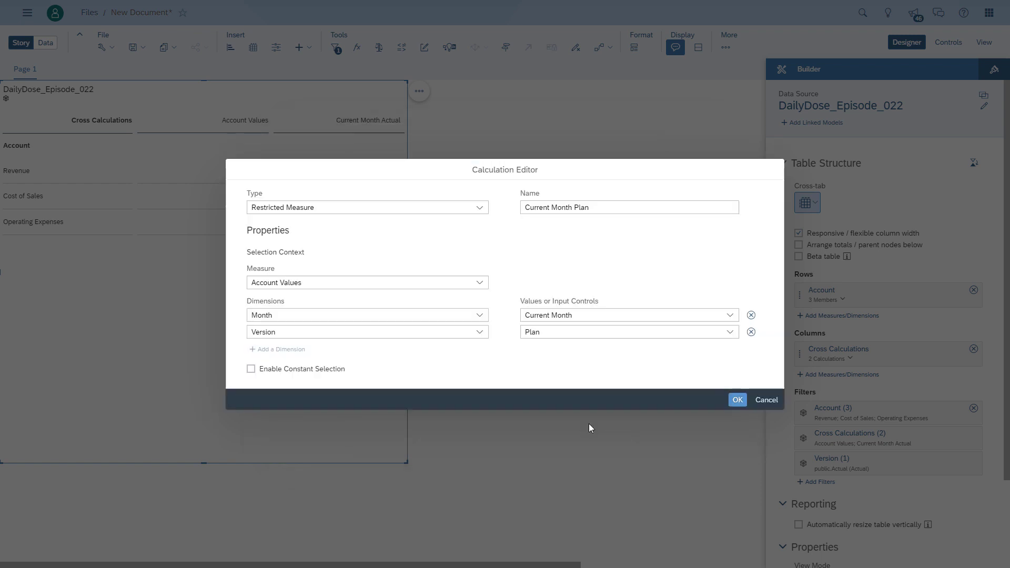
pyautogui.click(738, 400)
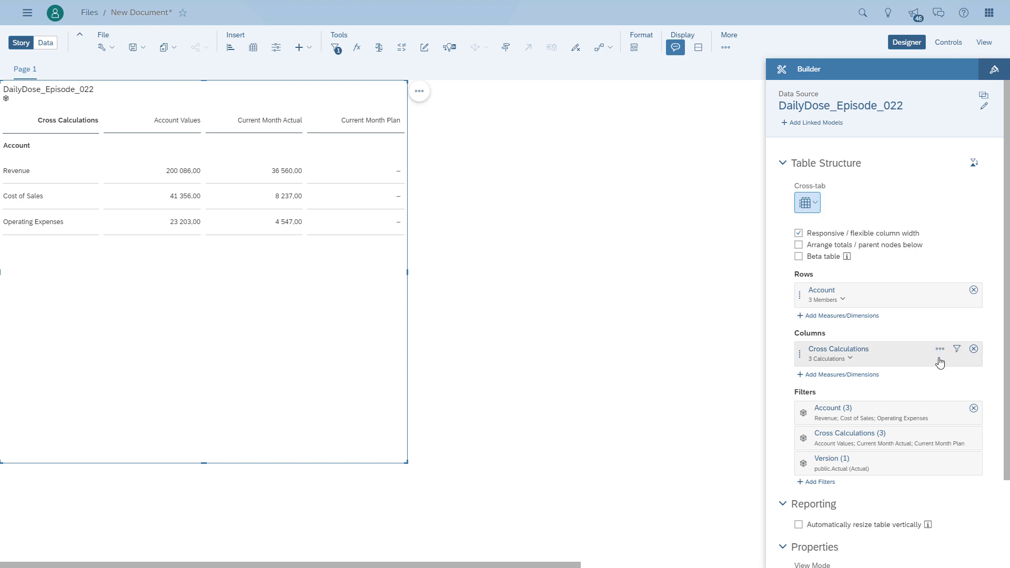
# - Exclude Account Values from the Cross Calculations columns and add Version to the columns
pyautogui.click(958, 351)
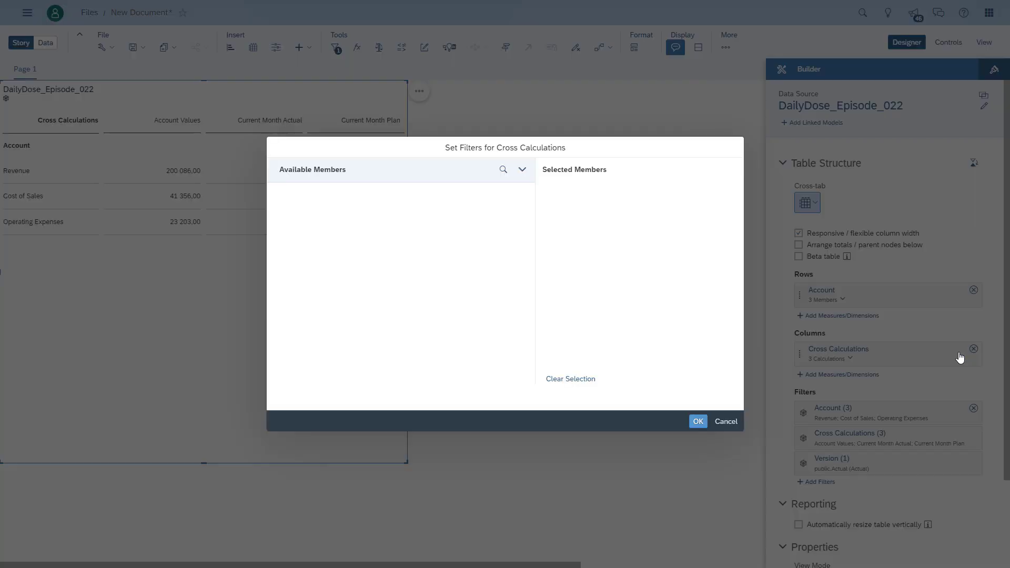
pyautogui.click(332, 218)
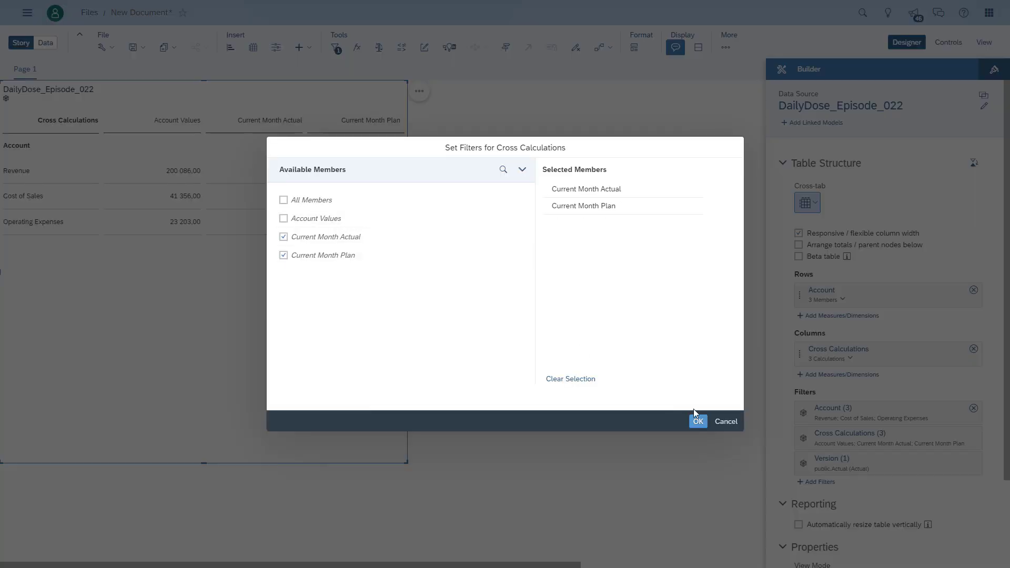
pyautogui.click(698, 422)
pyautogui.click(825, 375)
pyautogui.click(842, 488)
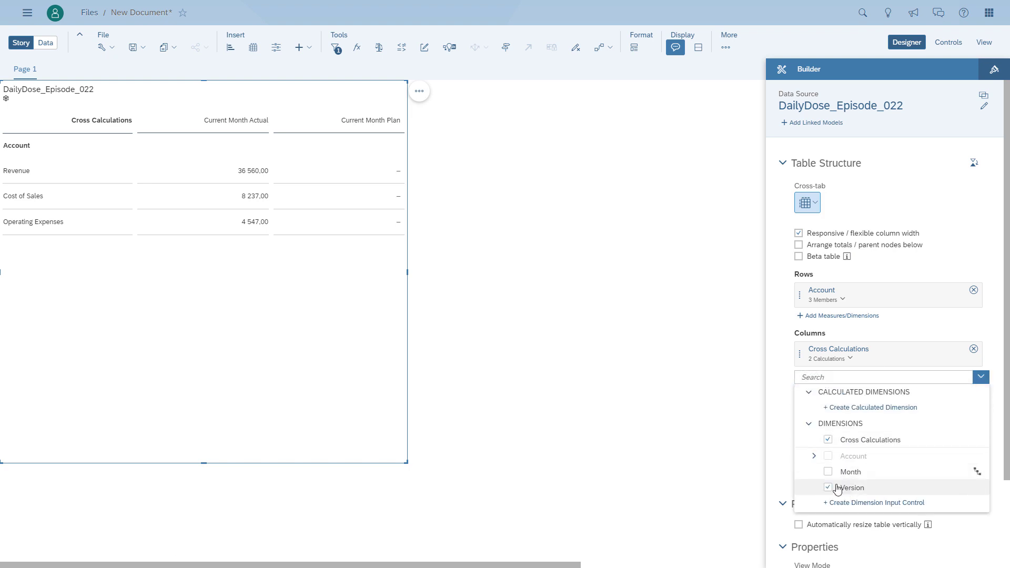
pyautogui.click(780, 462)
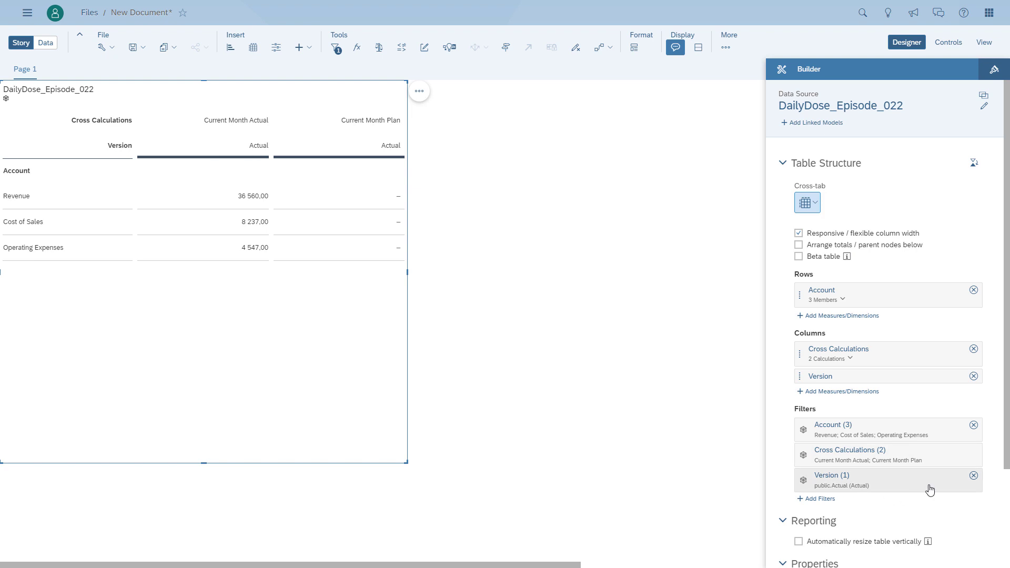
# - Set the Version filter to Actual and Plan, then remove Version from the table
pyautogui.click(913, 483)
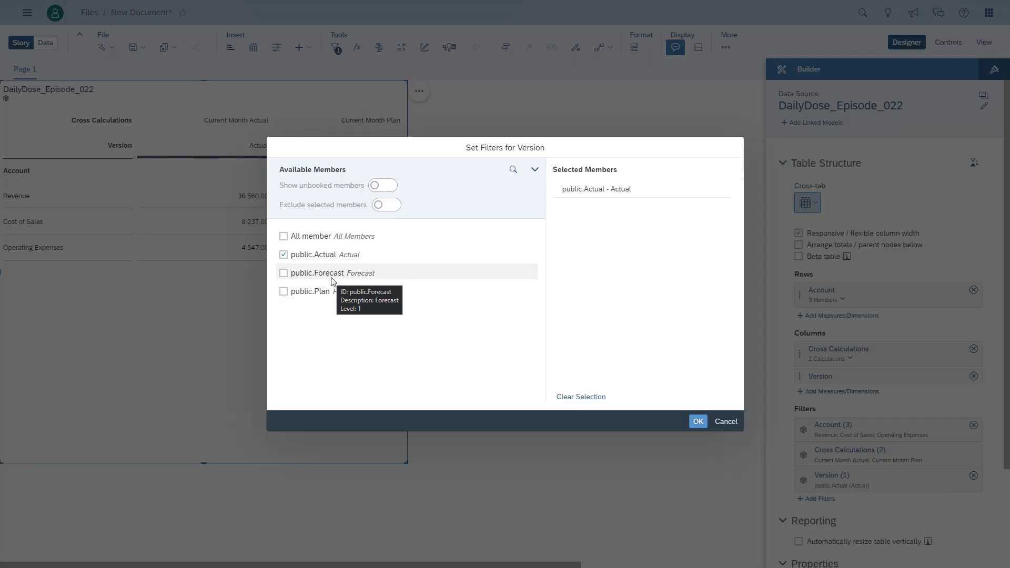
pyautogui.click(325, 291)
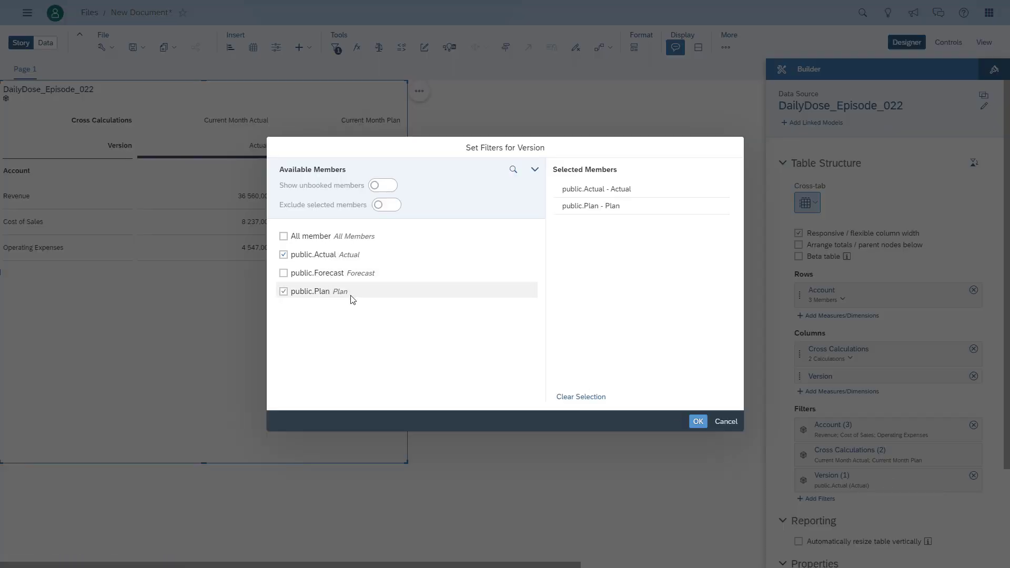
pyautogui.click(699, 421)
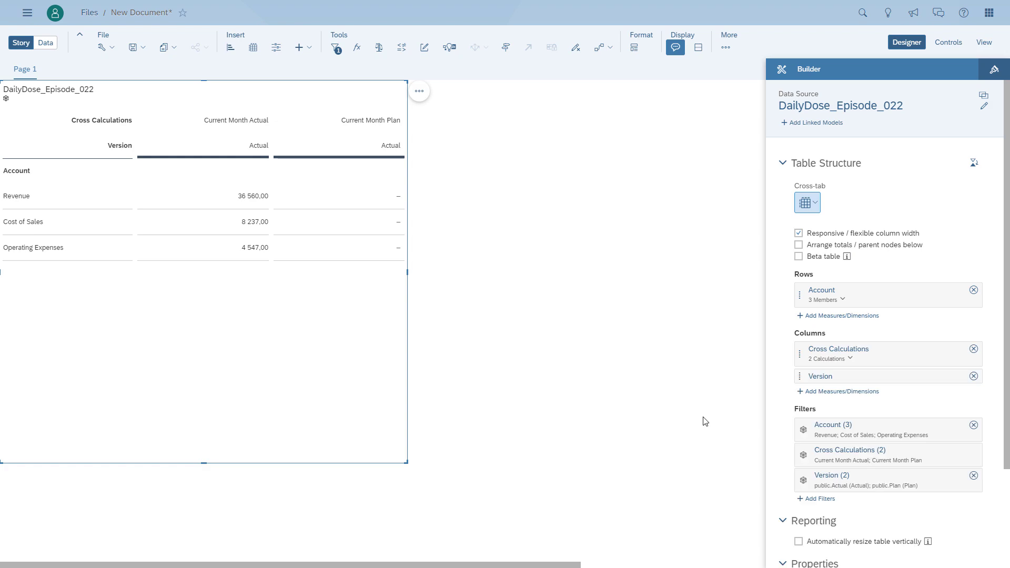
pyautogui.click(974, 377)
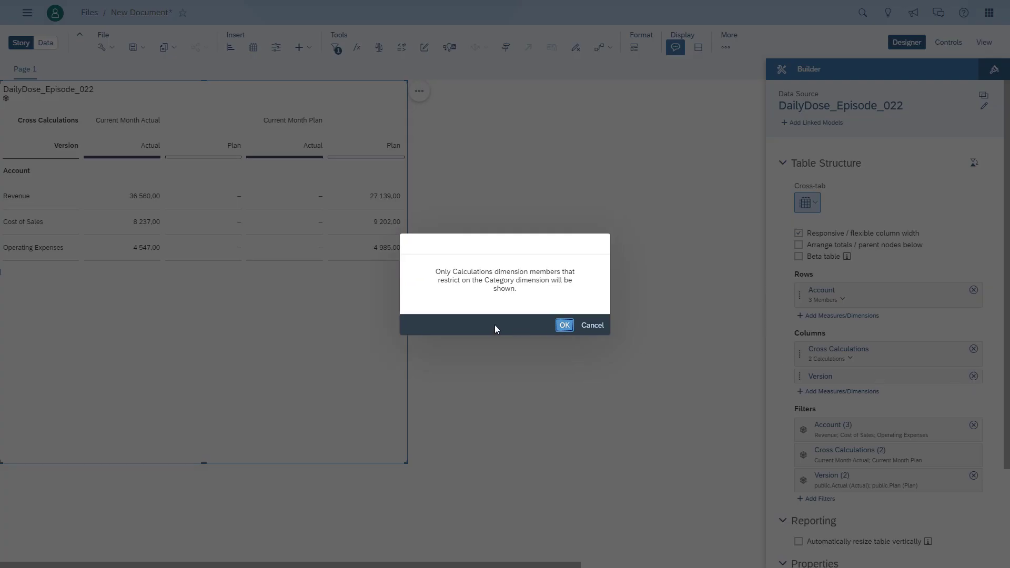
pyautogui.click(562, 331)
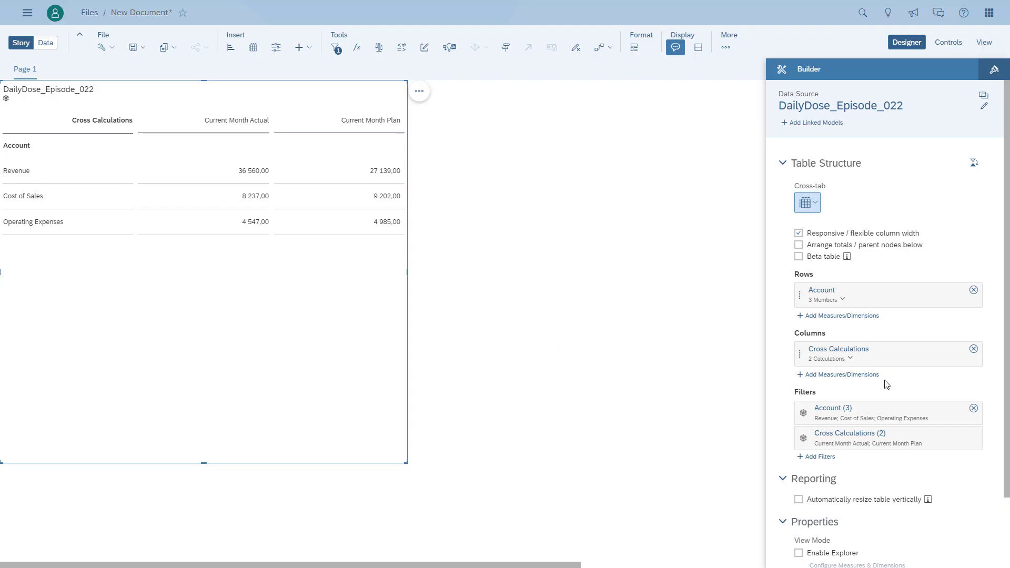
# - Add calculated measure 'Actual - Plan' with formula [#Current Month Actual] - [#Current Month Plan]
pyautogui.click(941, 349)
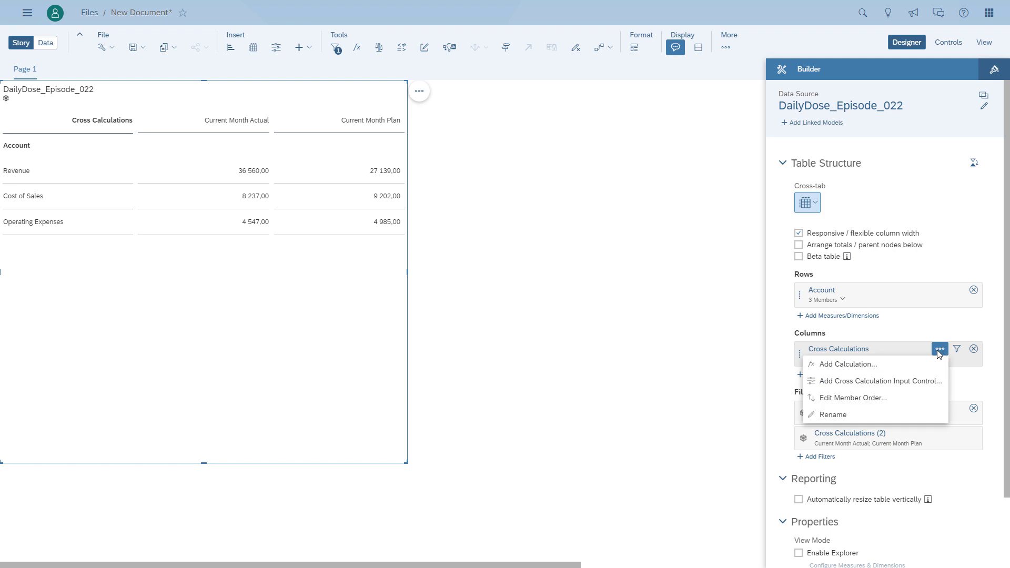
pyautogui.click(867, 365)
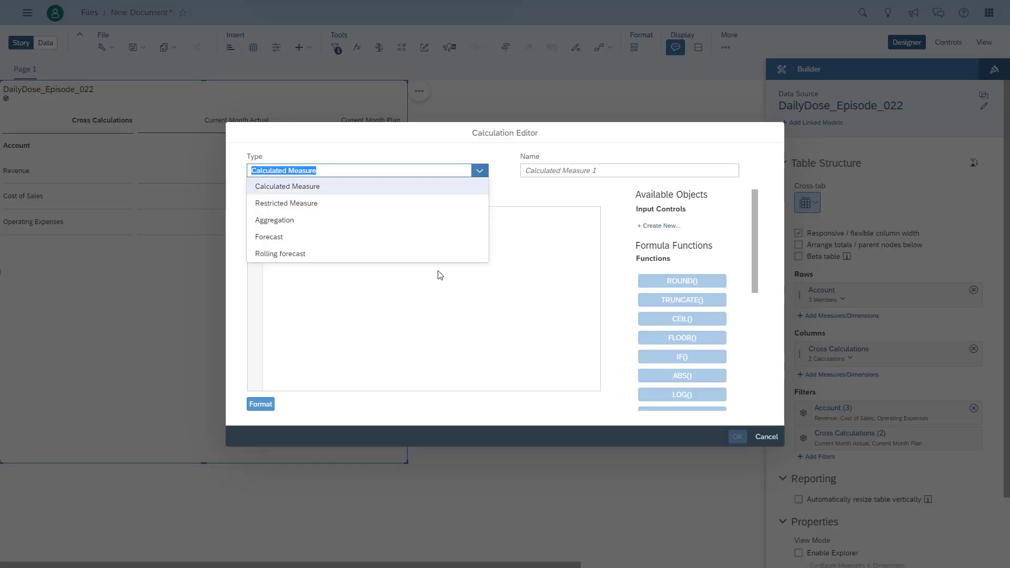
pyautogui.click(309, 187)
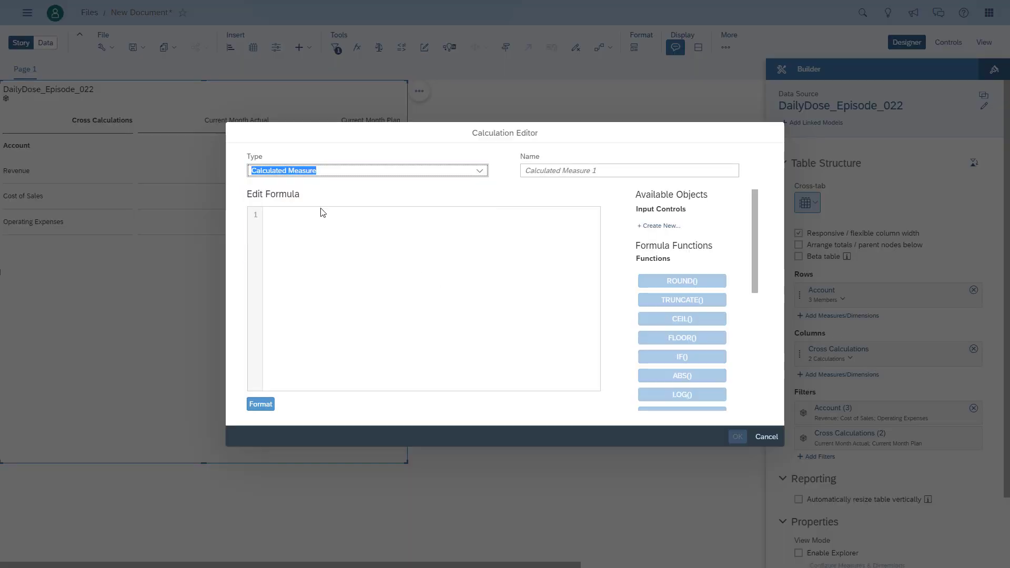
pyautogui.click(315, 228)
pyautogui.write('a')
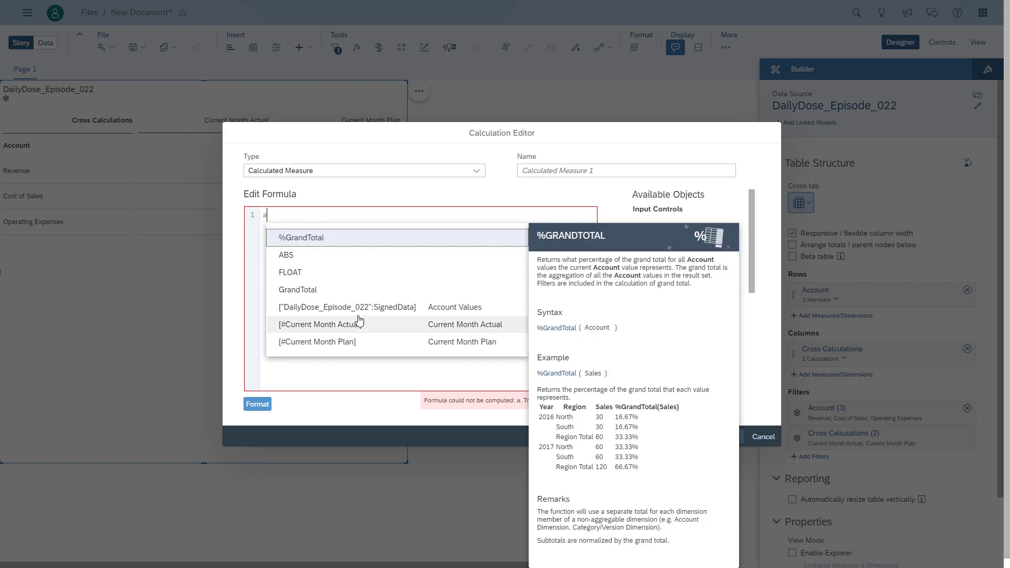
pyautogui.click(361, 328)
pyautogui.write('- [')
pyautogui.click(368, 270)
pyautogui.click(530, 171)
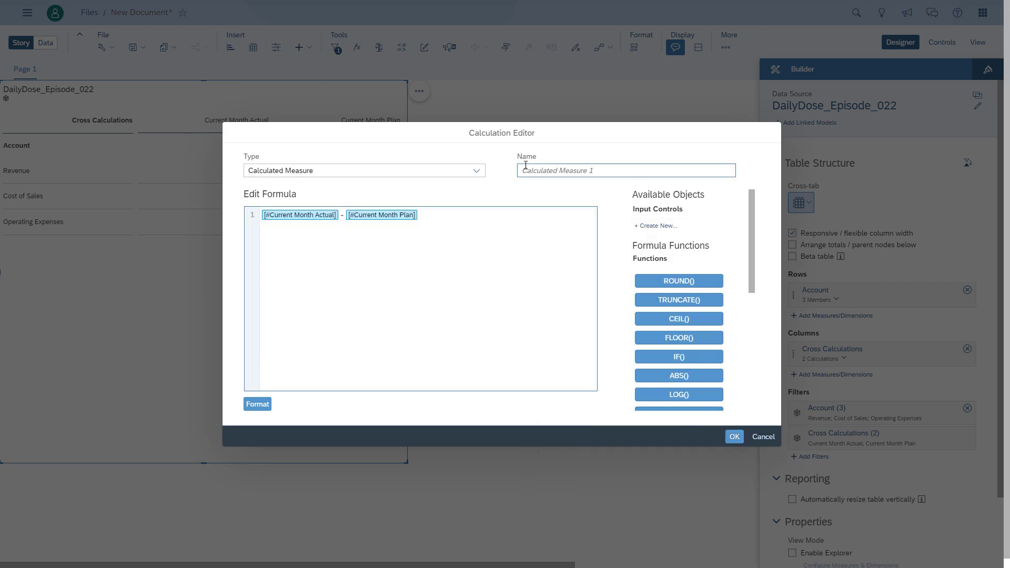
pyautogui.write('Actual - Plan')
pyautogui.click(735, 436)
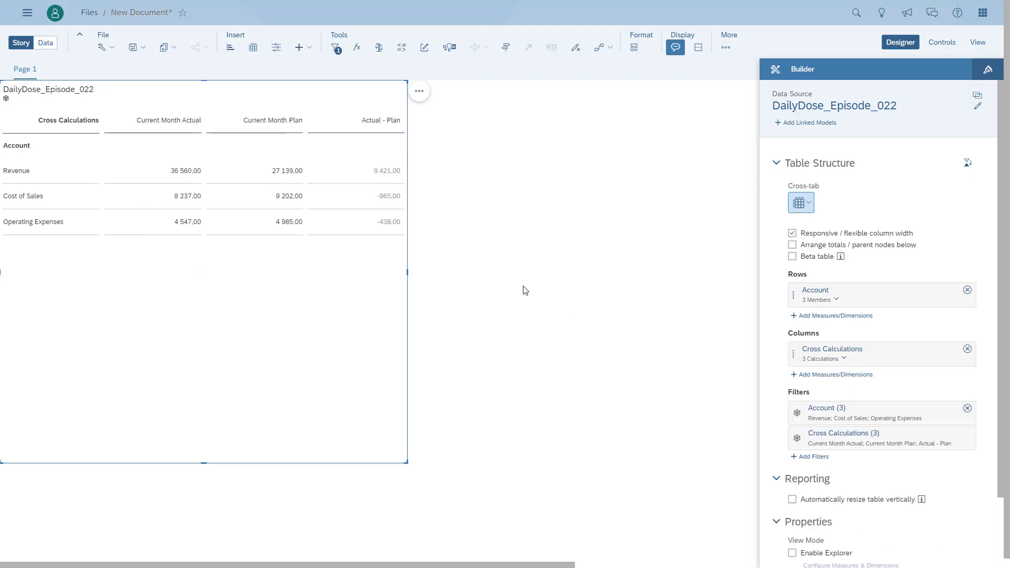
# - Show the Current Month story filter, try February 2020, then add a responsive Page 2
pyautogui.click(336, 49)
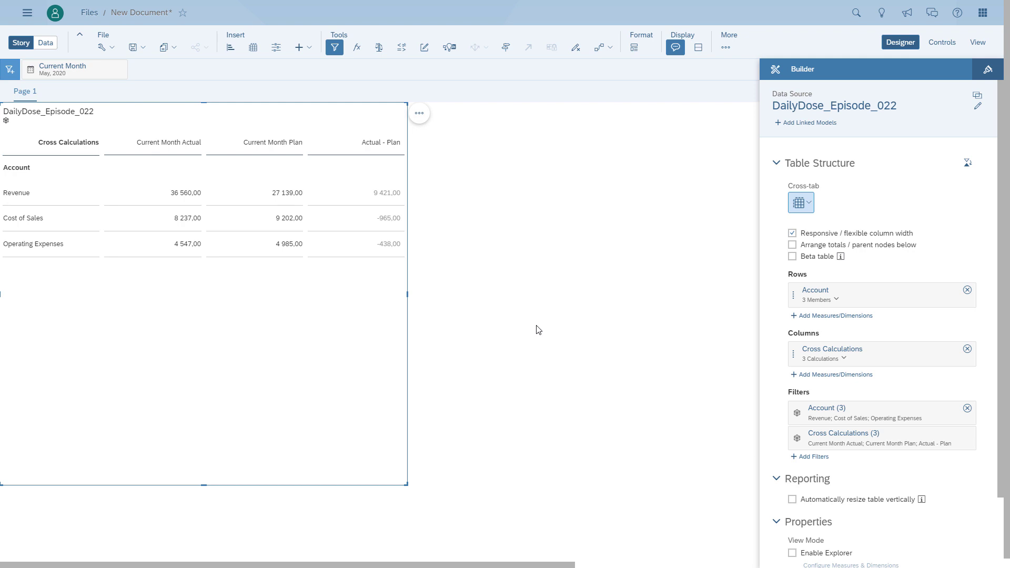
pyautogui.click(58, 74)
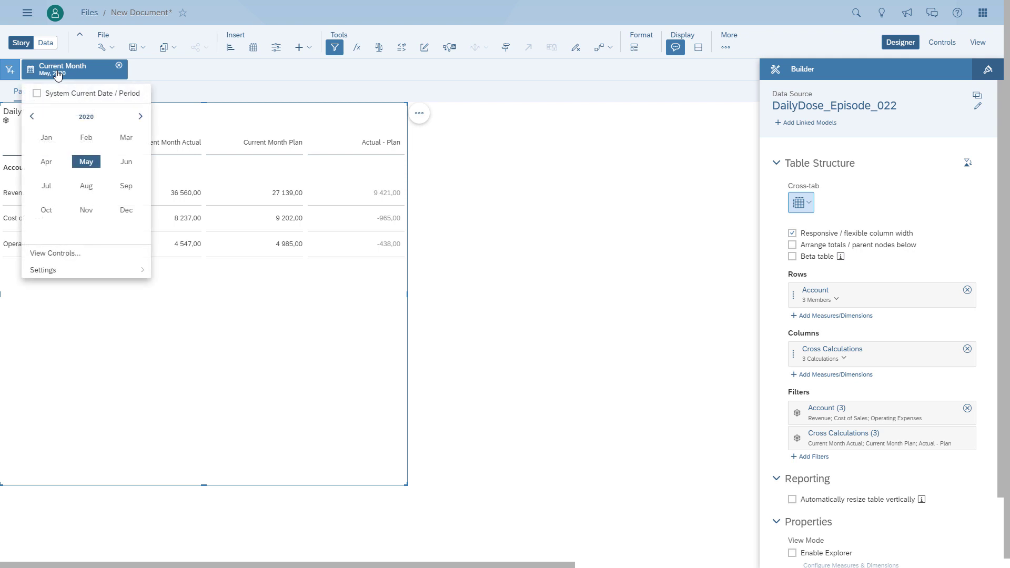
pyautogui.click(82, 138)
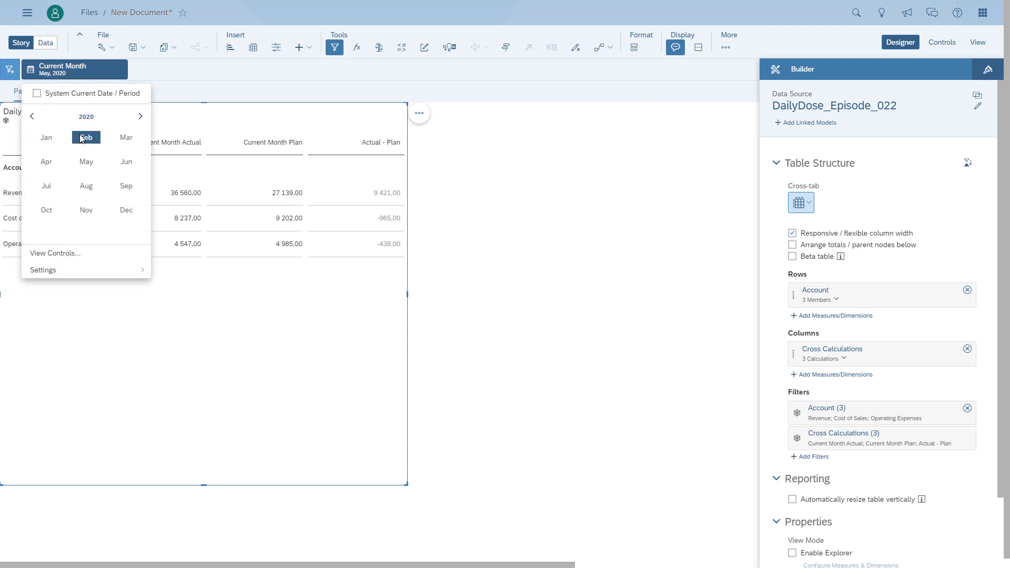
pyautogui.click(604, 335)
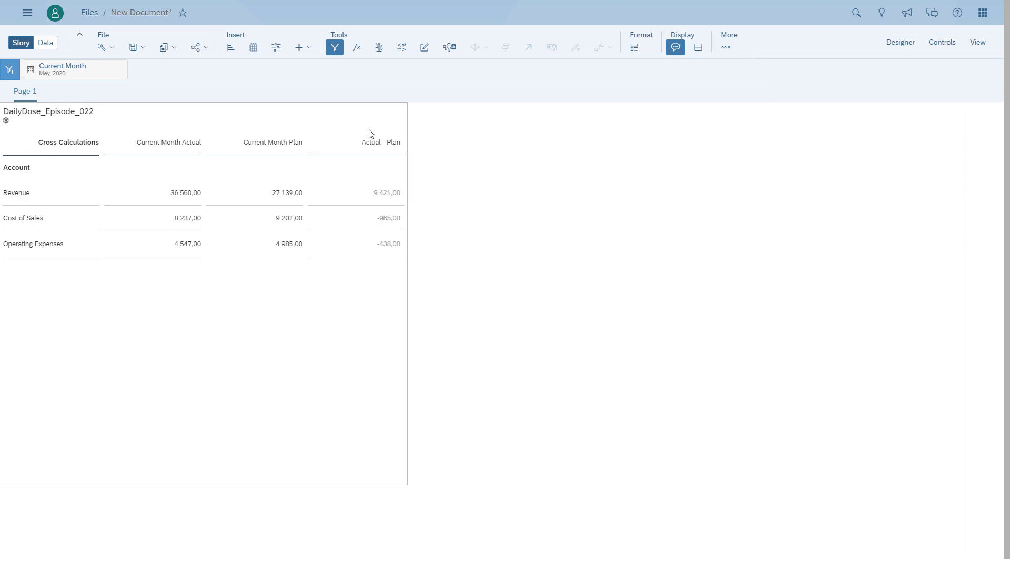
pyautogui.click(79, 92)
pyautogui.click(88, 125)
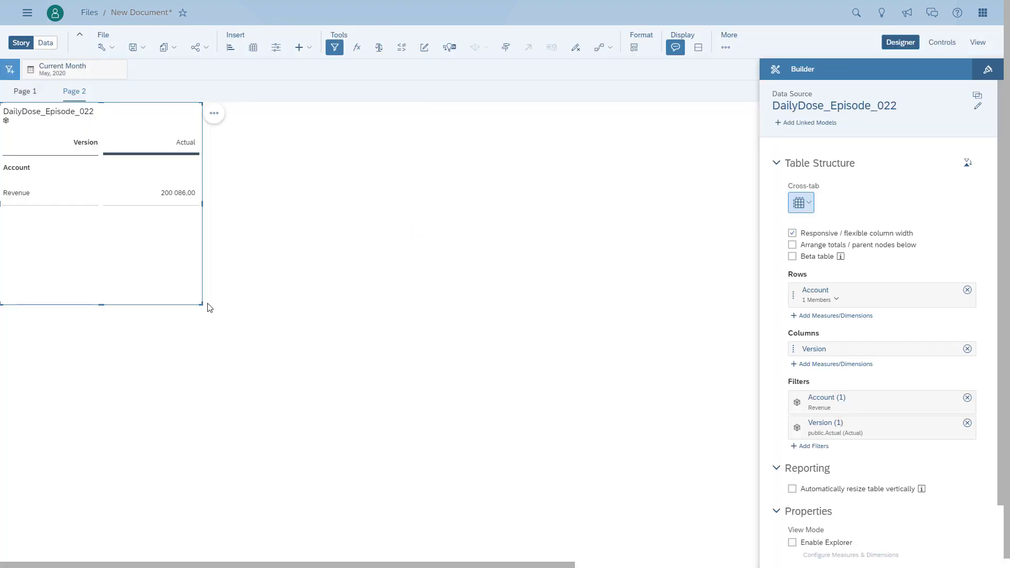
# - Enlarge the Page 2 table and re-add Account to its rows
pyautogui.moveTo(201, 304); pyautogui.dragTo(467, 536)
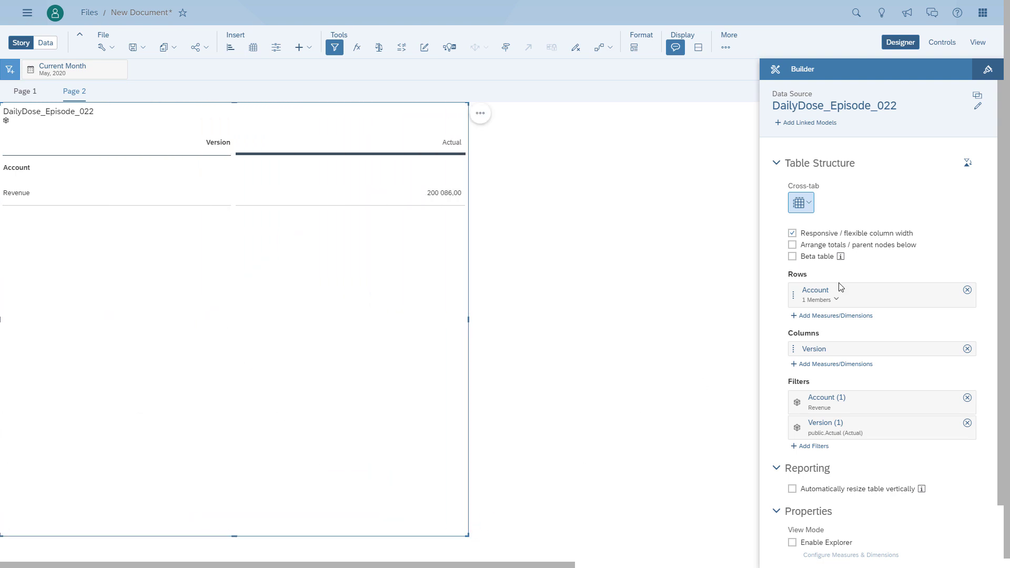
pyautogui.click(971, 295)
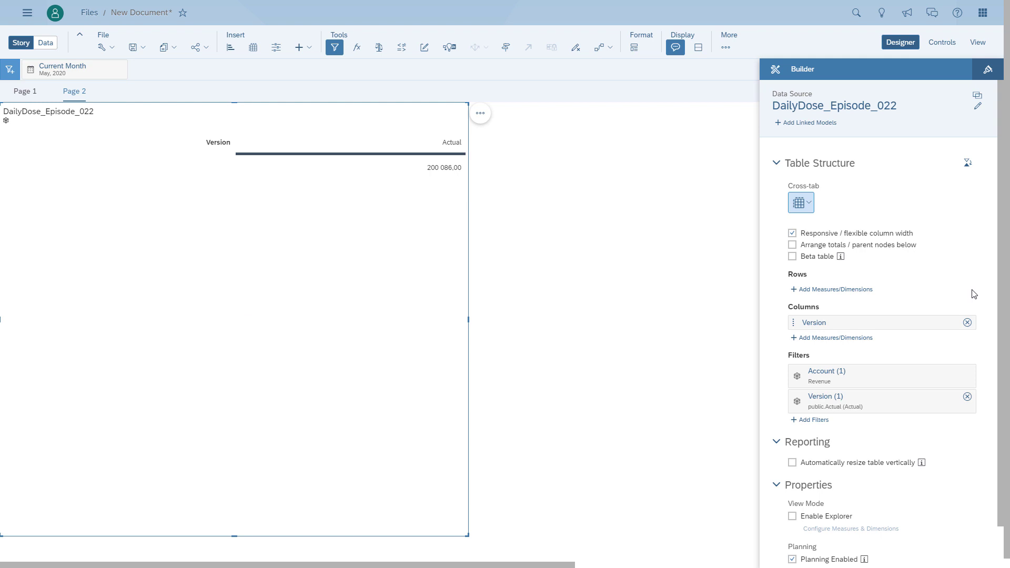
pyautogui.click(844, 290)
pyautogui.click(859, 375)
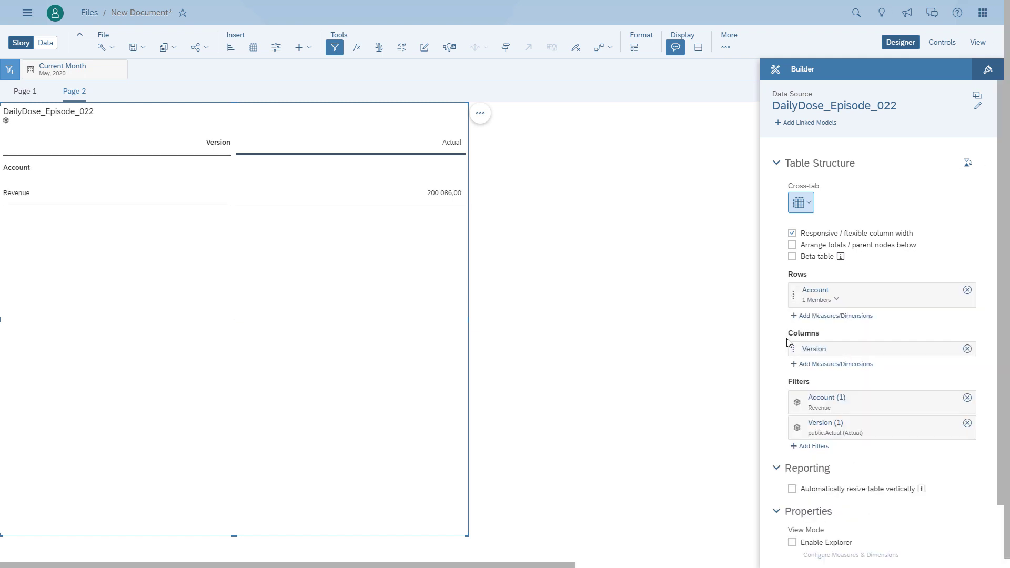
# - Set the Account filter to All Members, listing Revenue, Cost of Sales and Operating Expenses
pyautogui.click(955, 293)
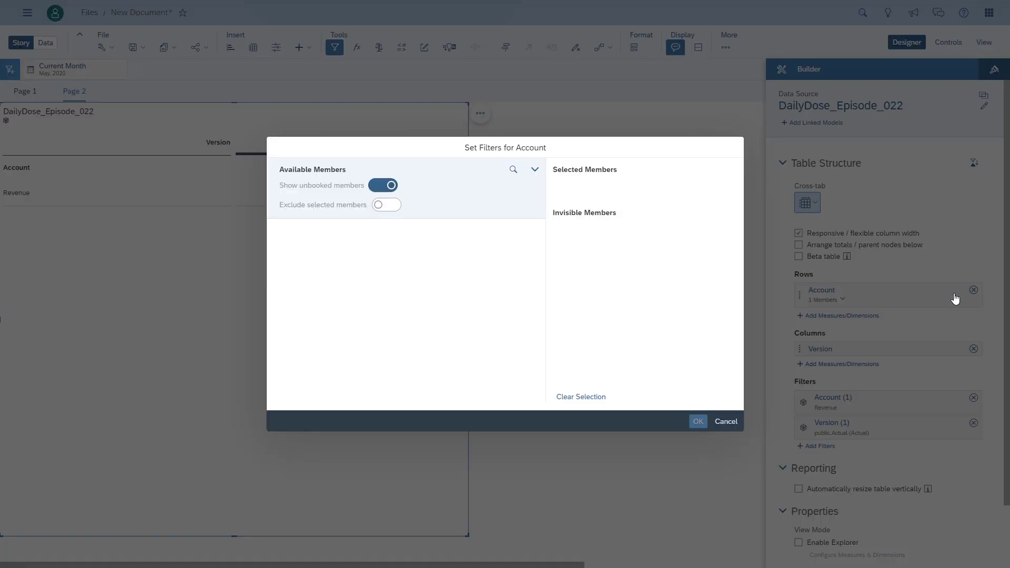
pyautogui.click(308, 238)
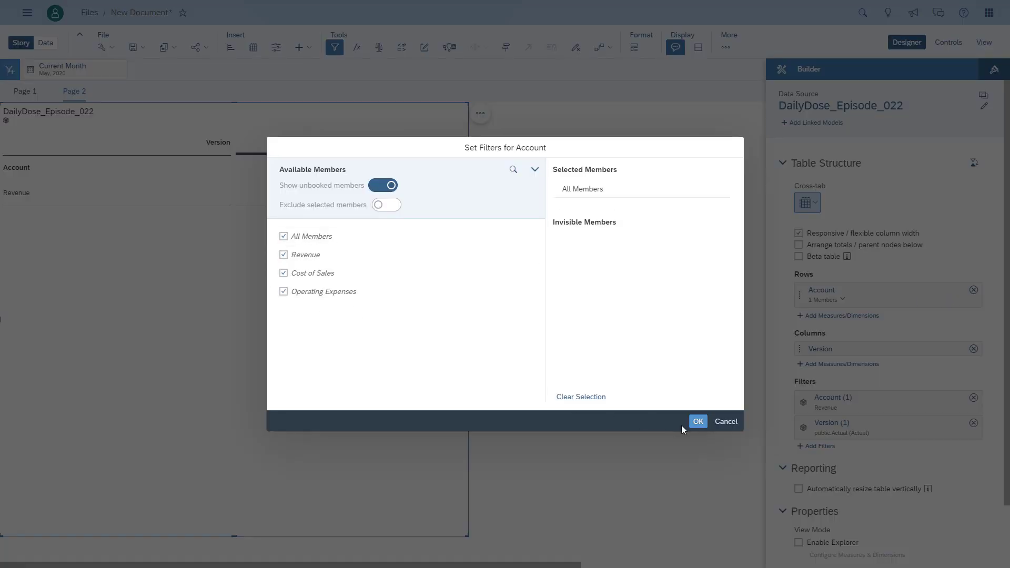
pyautogui.click(699, 422)
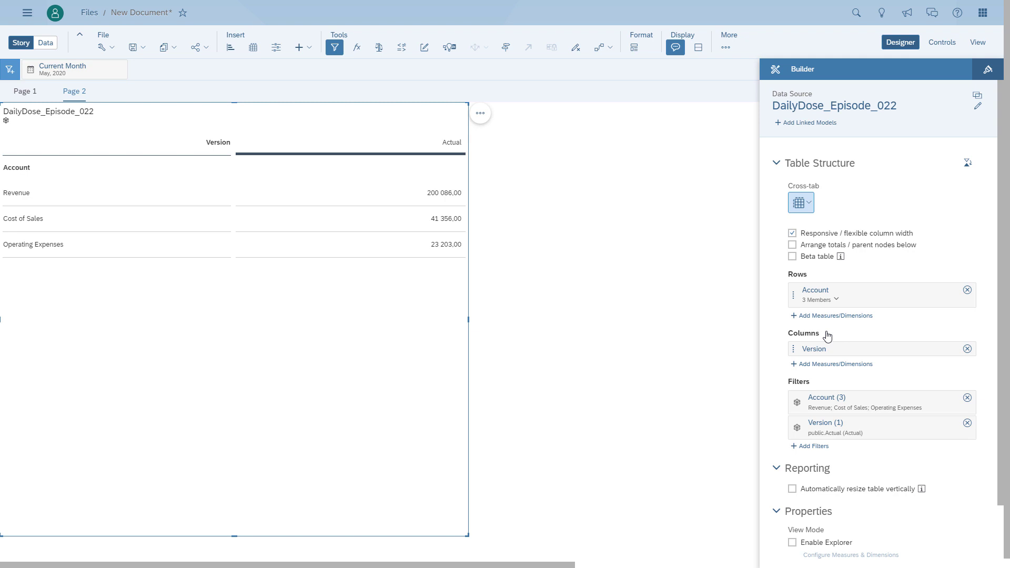
# - Swap Version for Cross Calculations in the table's columns, producing an Account Values column
pyautogui.click(968, 349)
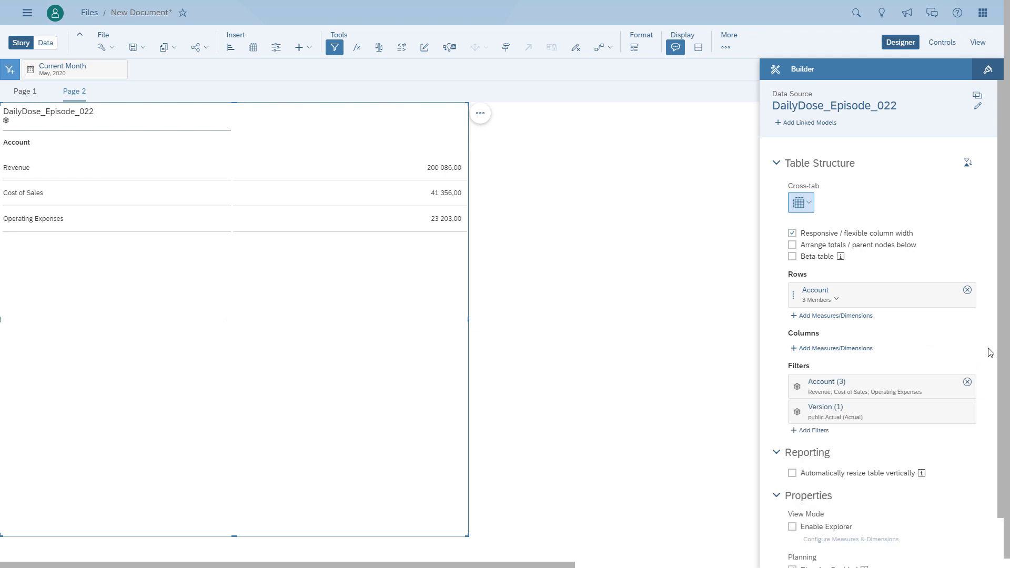
pyautogui.click(871, 349)
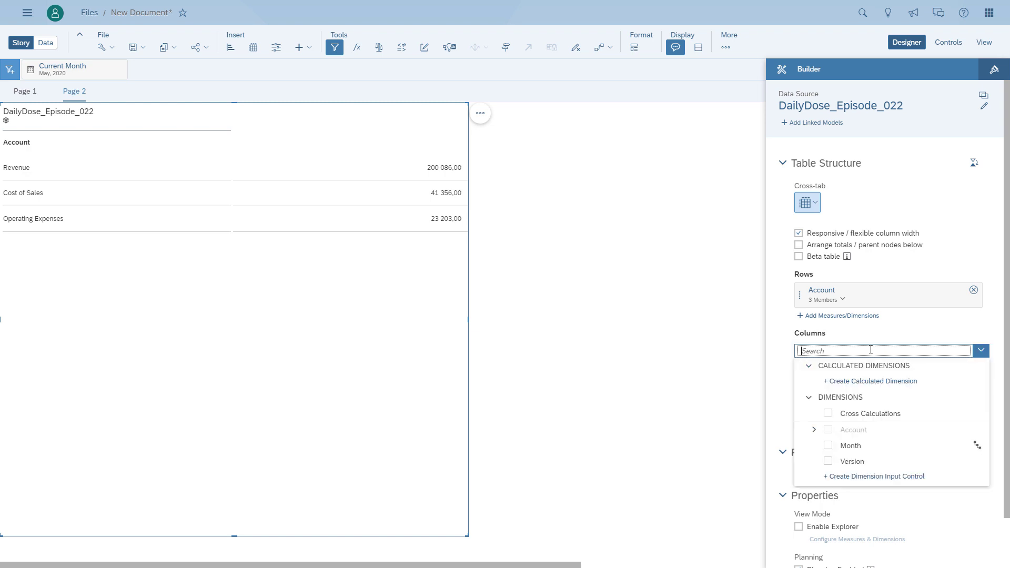
pyautogui.click(873, 414)
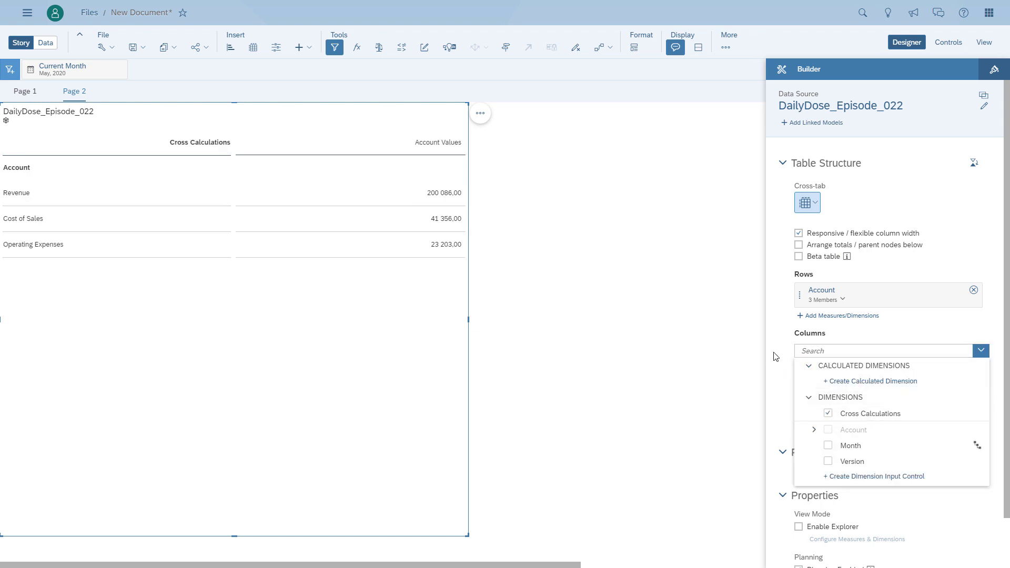
pyautogui.click(774, 358)
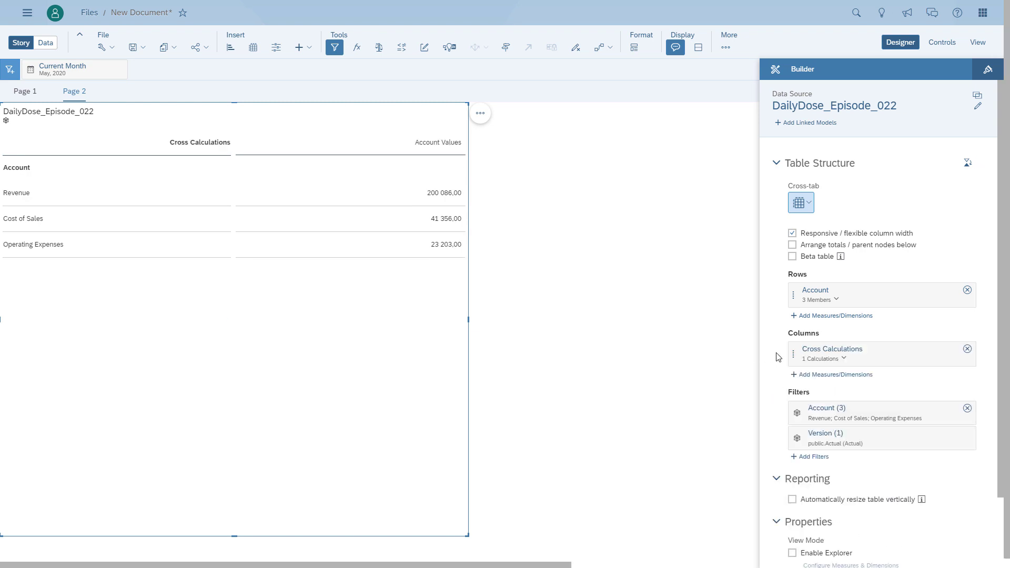
pyautogui.moveTo(909, 359)
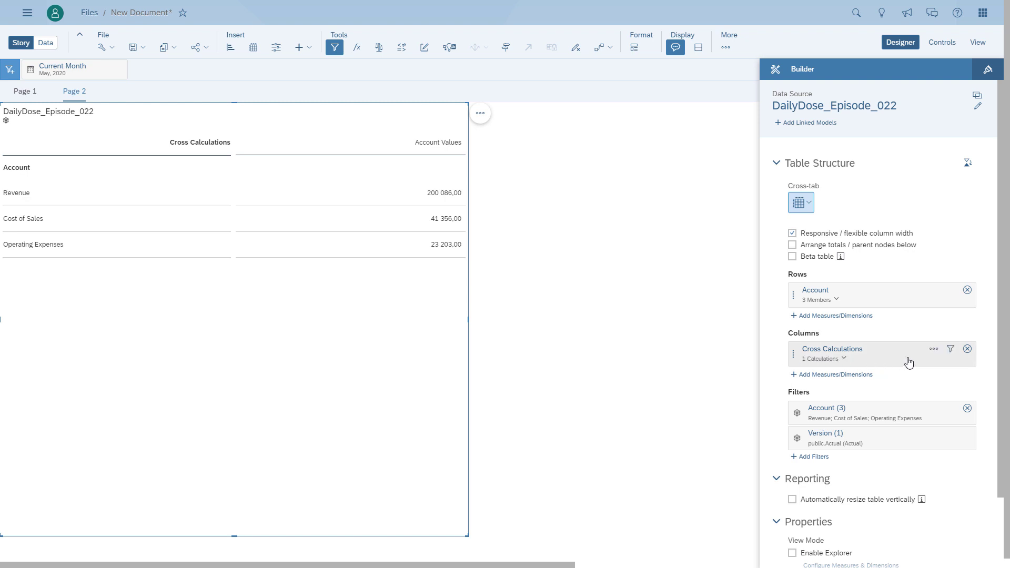
pyautogui.click(934, 350)
# - Start a Rolling Forecast calculation named 'Cro' and set its version to Plan by member
pyautogui.click(875, 363)
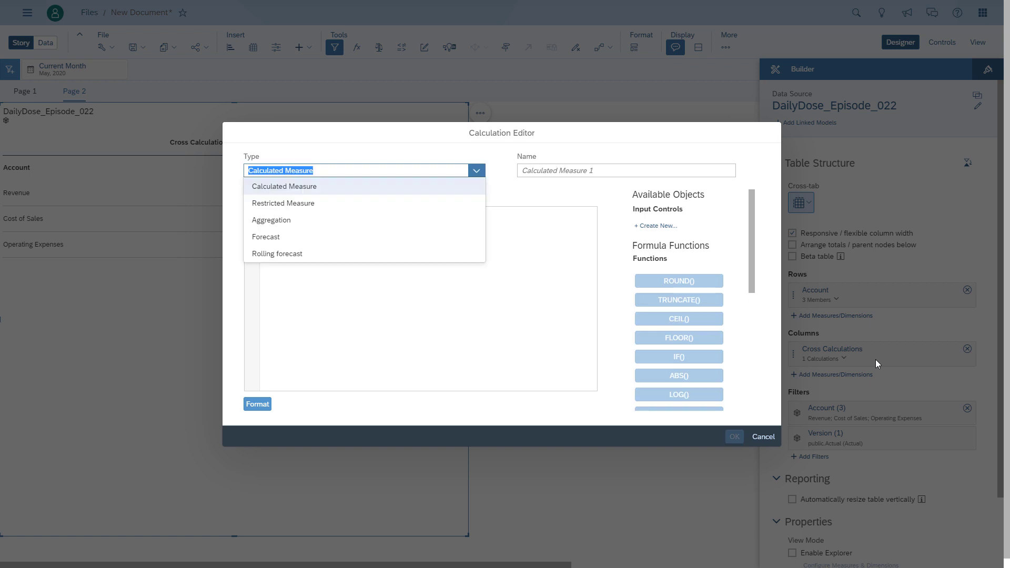
pyautogui.click(275, 256)
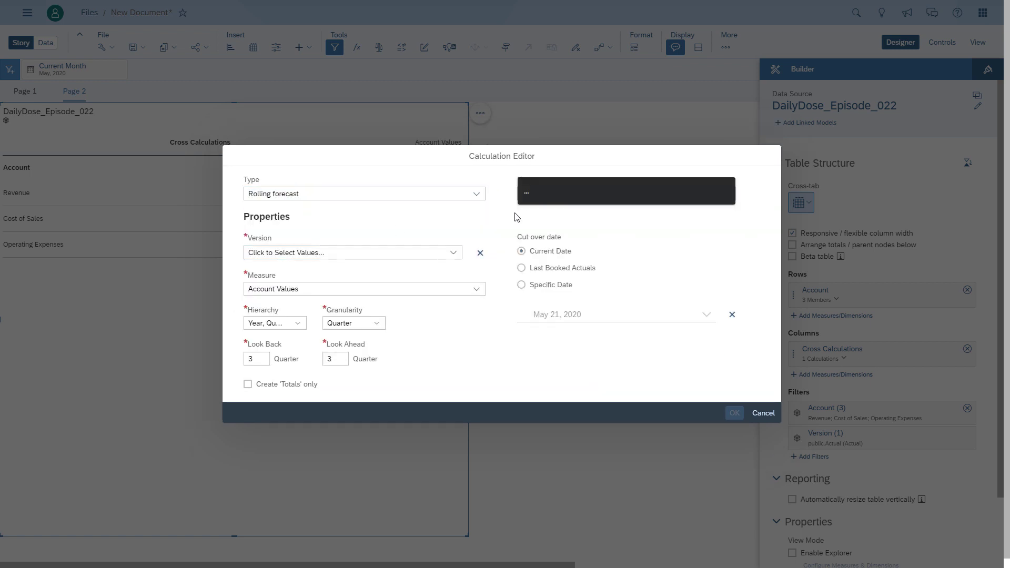
pyautogui.click(553, 194)
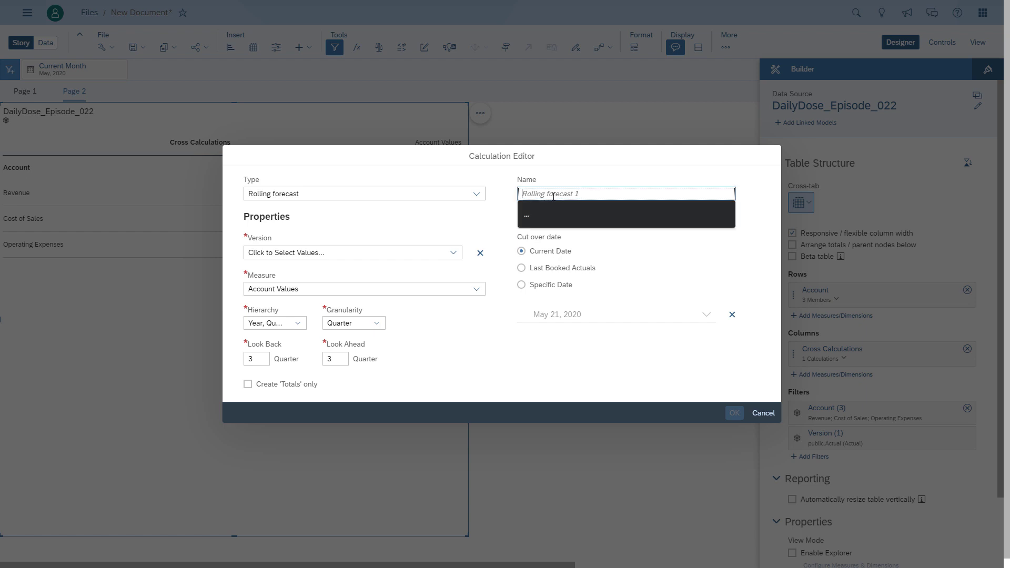
pyautogui.write('Cro')
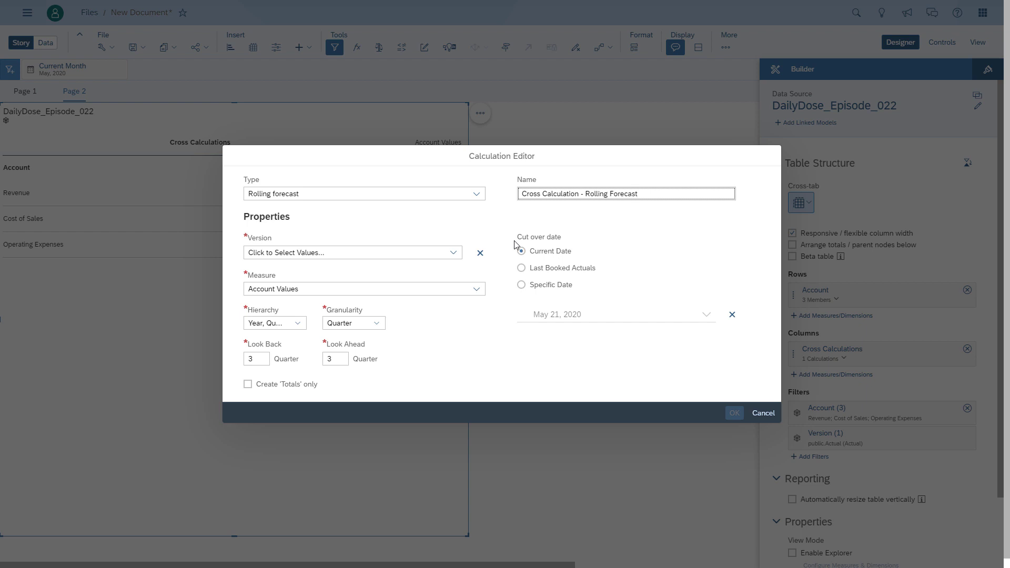
pyautogui.click(455, 253)
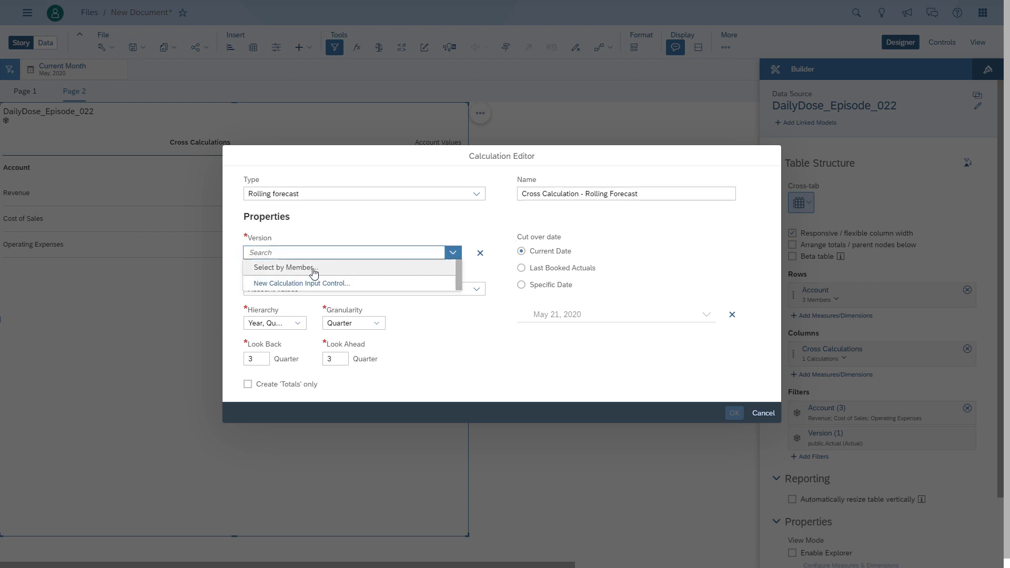
pyautogui.click(316, 268)
pyautogui.click(408, 238)
pyautogui.click(591, 421)
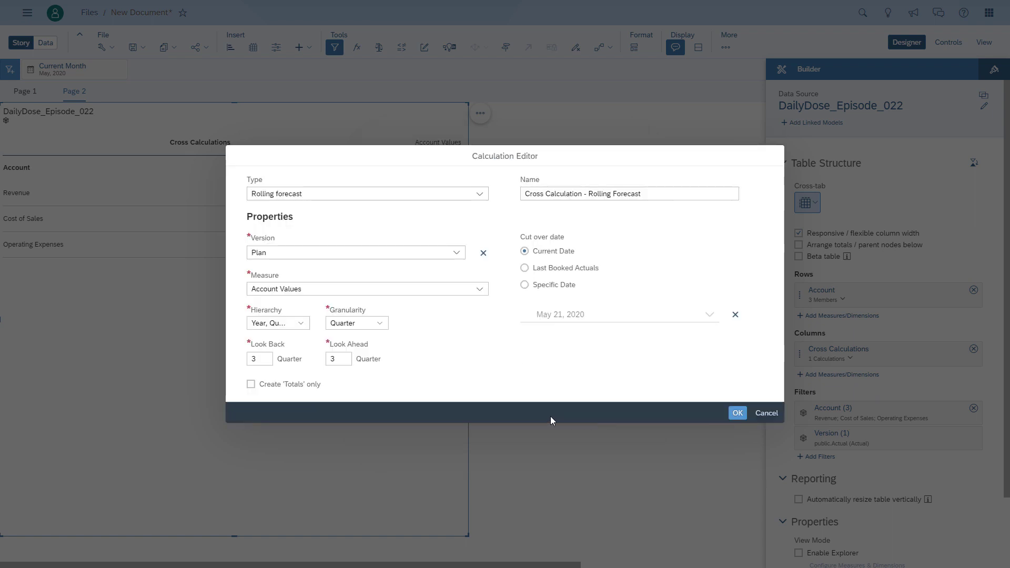
# - Use the Year, Month, Day hierarchy with Look Back 0 and Look Ahead 6, and create it
pyautogui.click(300, 323)
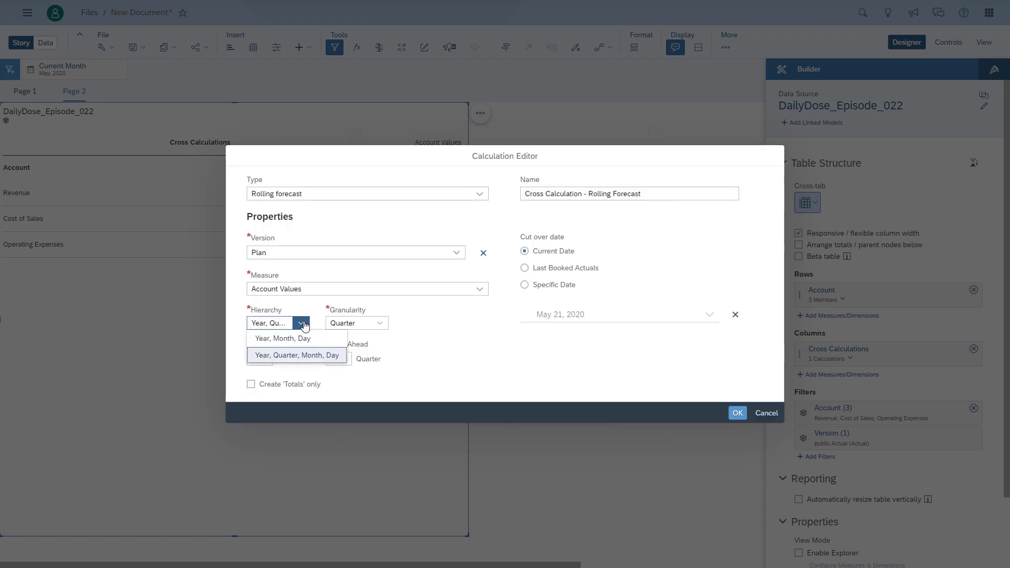
pyautogui.click(303, 339)
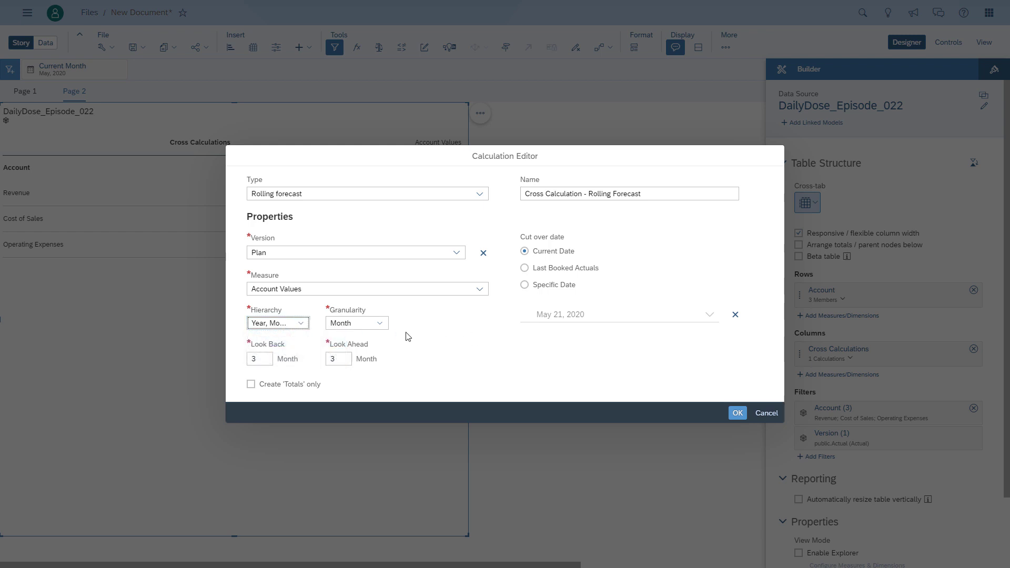
pyautogui.doubleClick(259, 359)
pyautogui.write('0')
pyautogui.press('Tab')
pyautogui.write('6')
pyautogui.press('Tab')
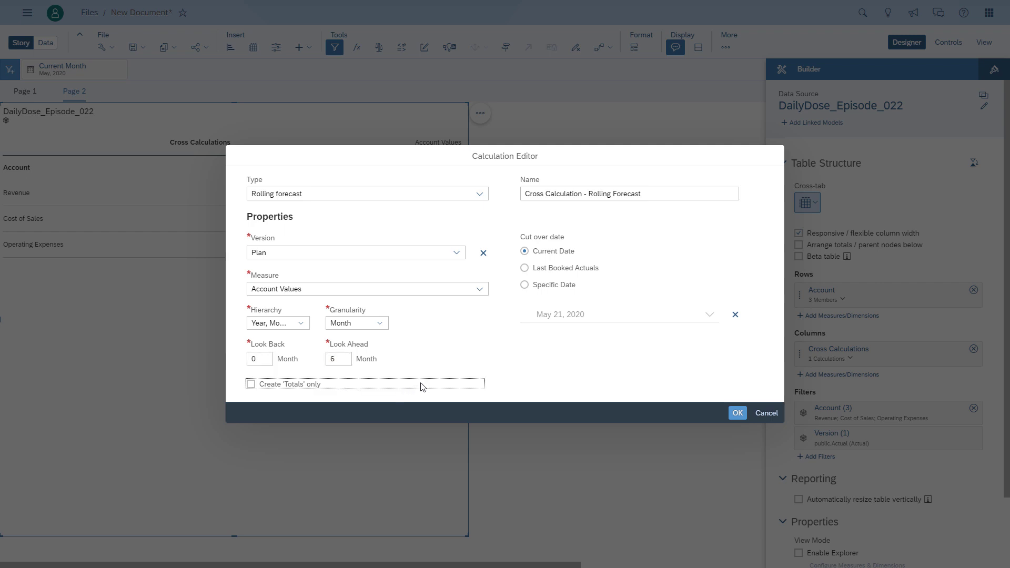
pyautogui.click(738, 414)
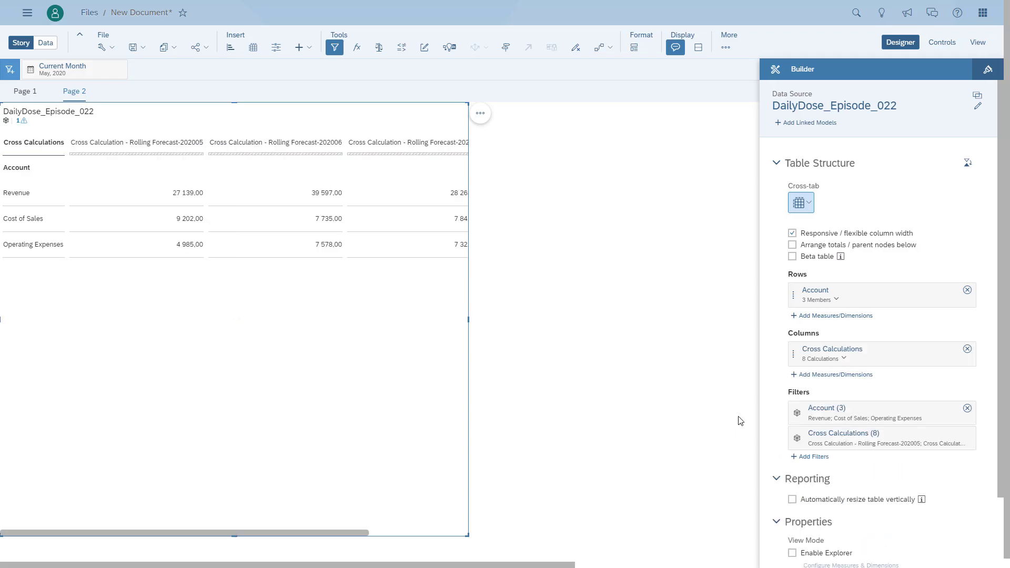
# - Widen the table to show months 202005–202011 and trim its height to its three rows
pyautogui.moveTo(467, 320); pyautogui.dragTo(750, 307)
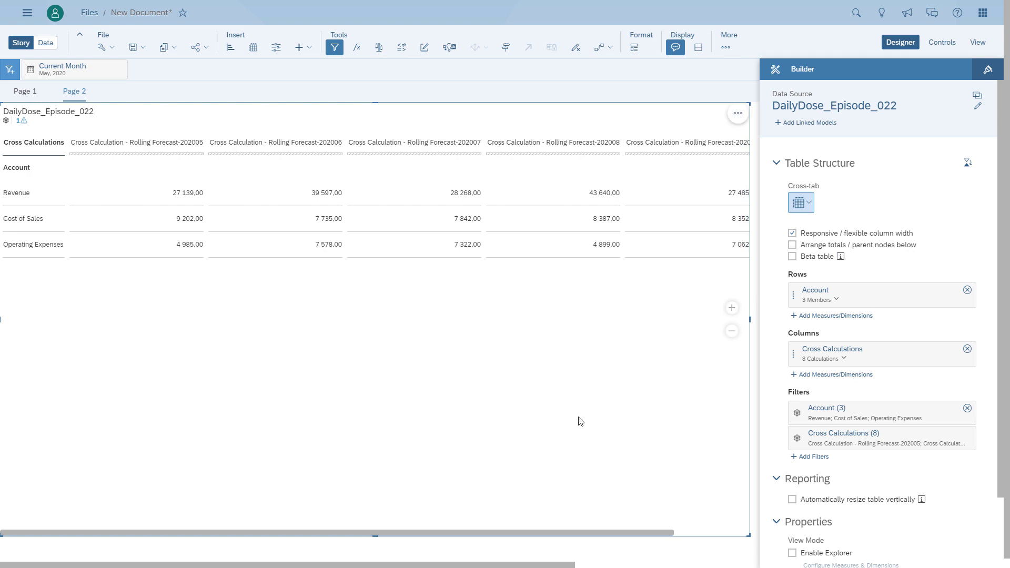
pyautogui.moveTo(636, 534); pyautogui.dragTo(515, 539)
pyautogui.moveTo(376, 536); pyautogui.dragTo(401, 276)
pyautogui.click(467, 354)
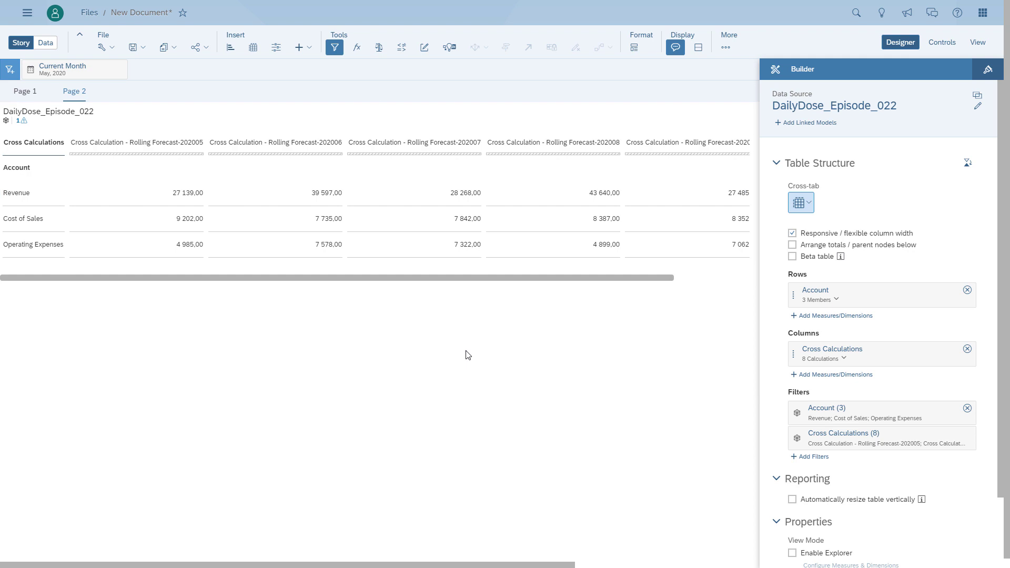
pyautogui.click(230, 47)
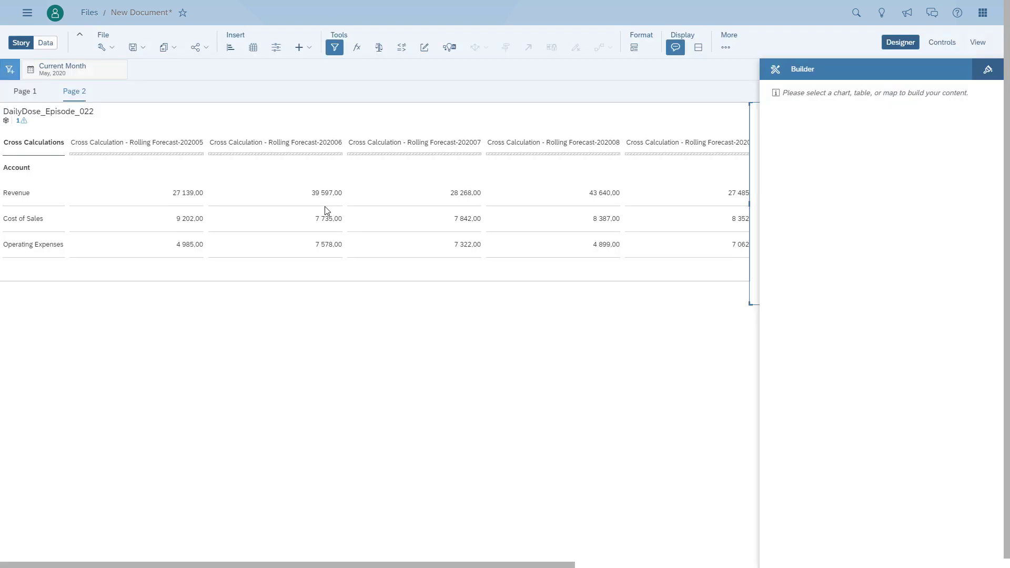
# - Move the new chart below the table and stretch it to the table's width
pyautogui.moveTo(598, 101); pyautogui.dragTo(52, 308)
pyautogui.moveTo(60, 303); pyautogui.dragTo(61, 295)
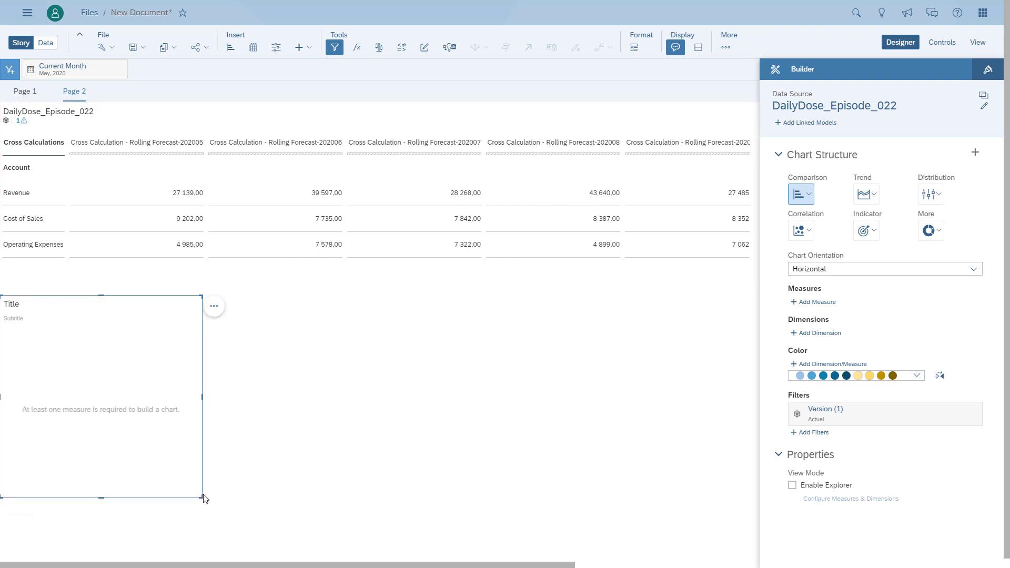
pyautogui.moveTo(202, 498); pyautogui.dragTo(712, 551)
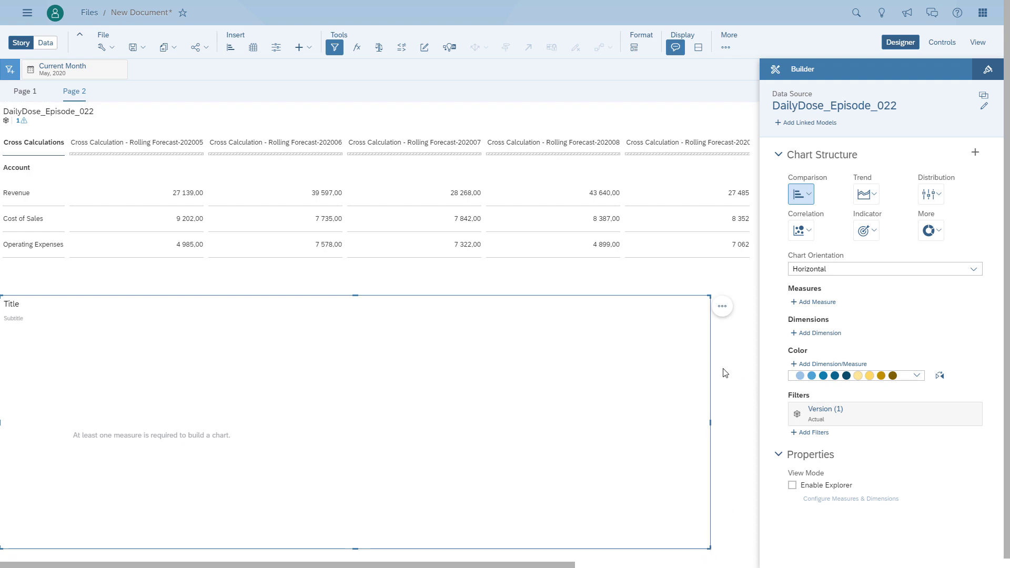
pyautogui.click(734, 345)
# - Add a cross calculation to the chart and use Cross Calculations as its dimension
pyautogui.click(723, 306)
pyautogui.moveTo(746, 340)
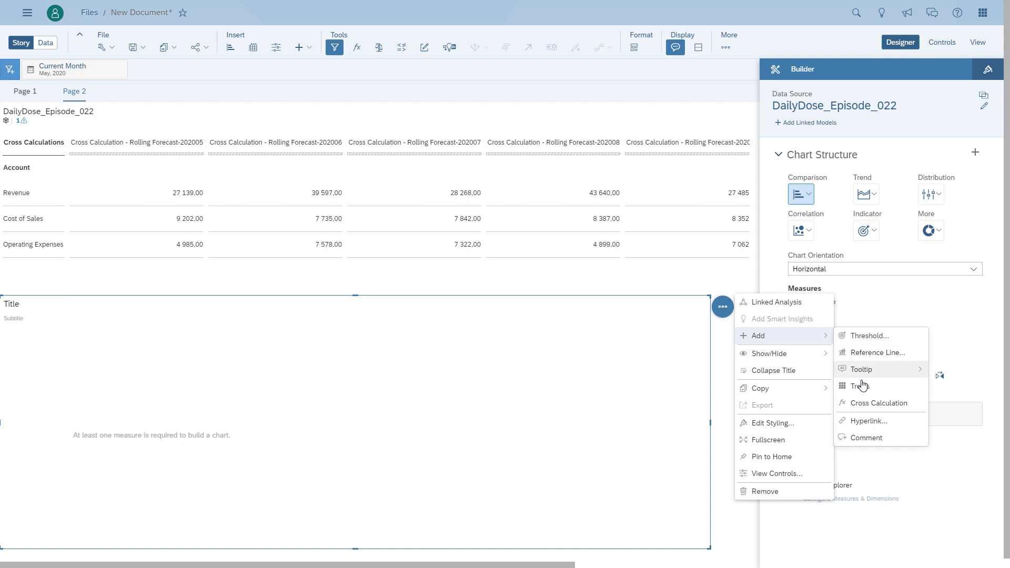
pyautogui.click(872, 403)
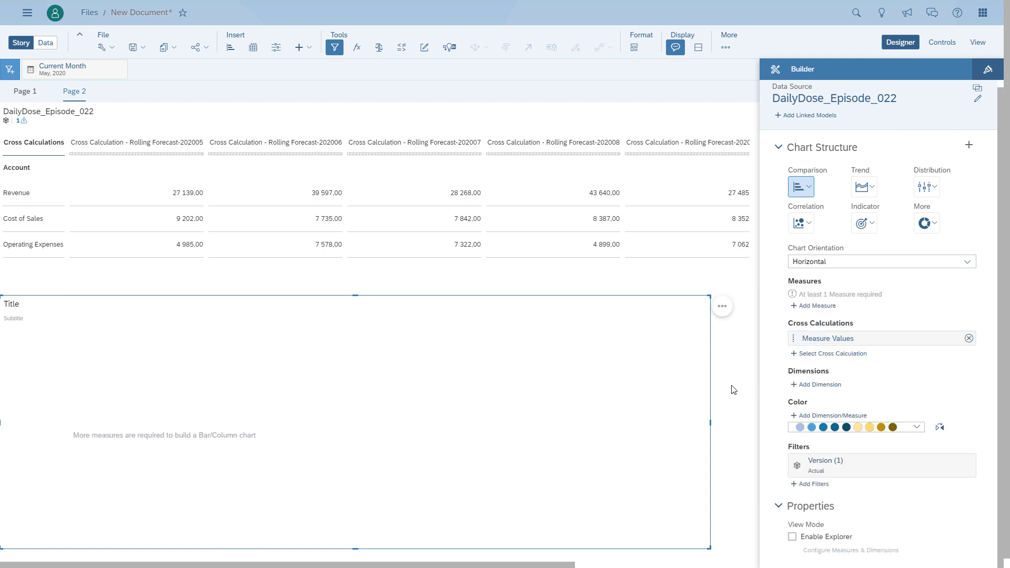
pyautogui.click(814, 385)
pyautogui.click(828, 450)
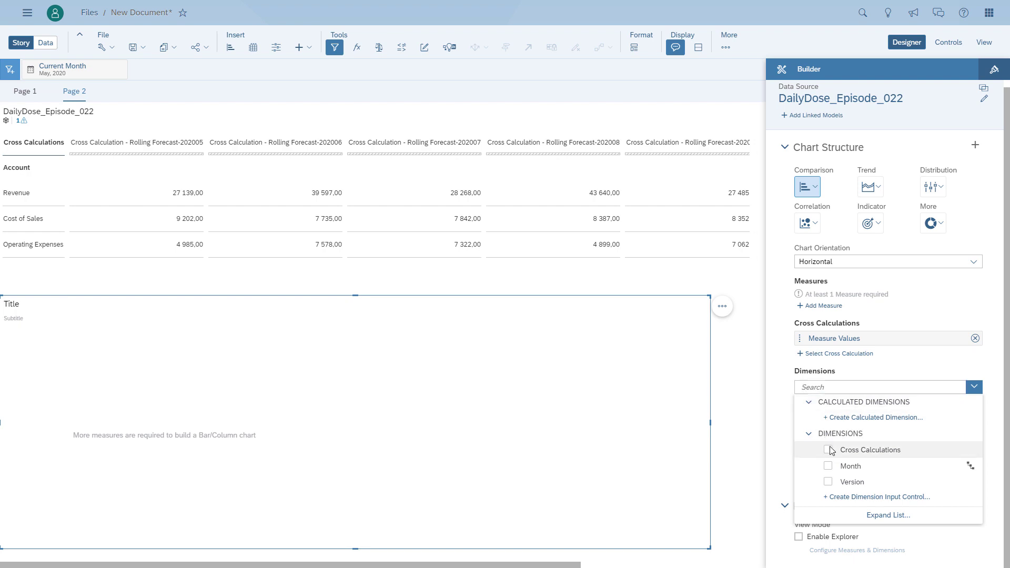
pyautogui.click(782, 420)
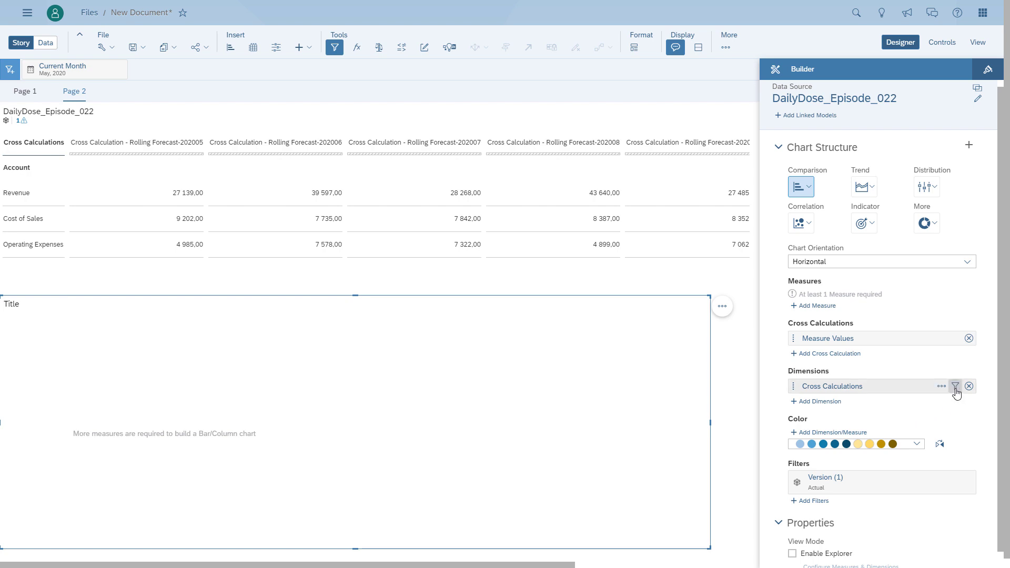
# - Filter the chart's Cross Calculations to Rolling Forecast months 202005 through 202011
pyautogui.click(954, 387)
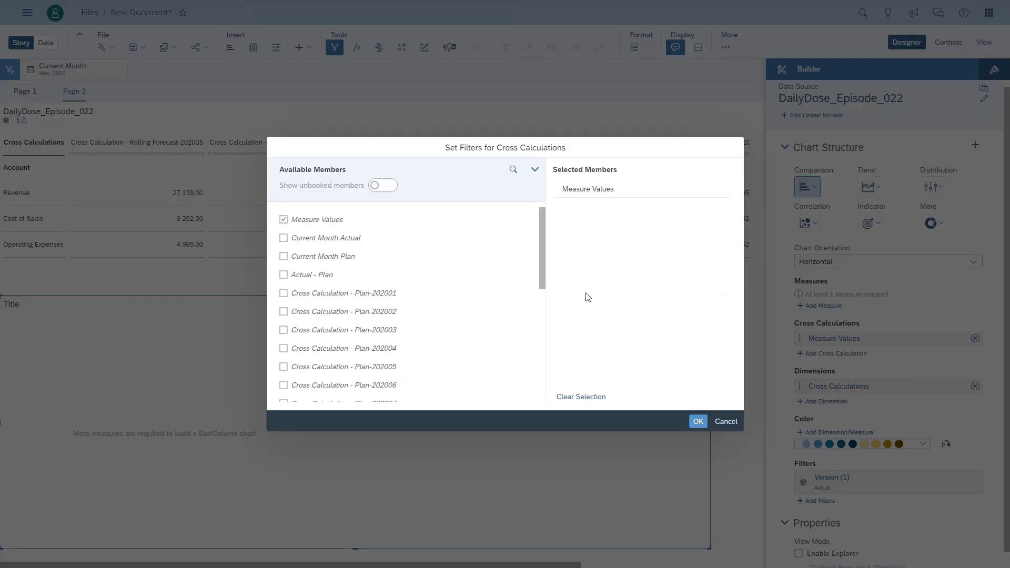
pyautogui.moveTo(543, 221); pyautogui.dragTo(564, 346)
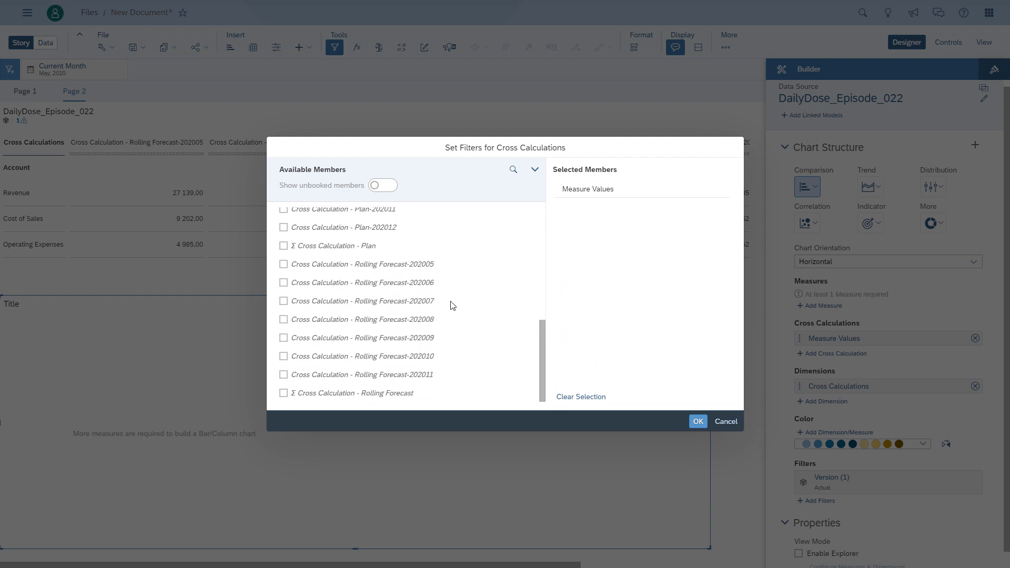
pyautogui.click(285, 264)
pyautogui.click(284, 283)
pyautogui.click(285, 301)
pyautogui.click(284, 320)
pyautogui.click(285, 339)
pyautogui.click(284, 357)
pyautogui.click(284, 376)
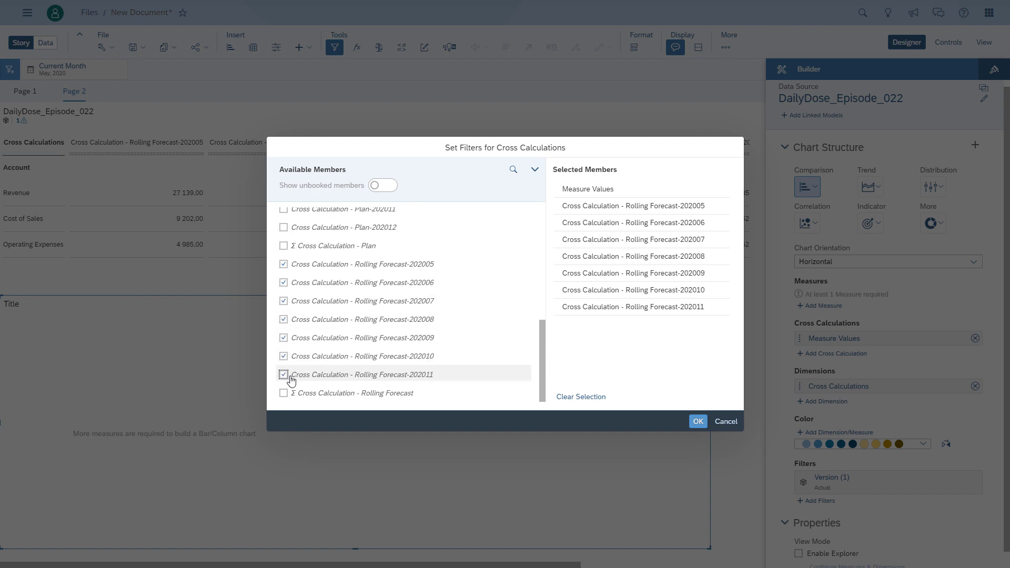
pyautogui.click(698, 424)
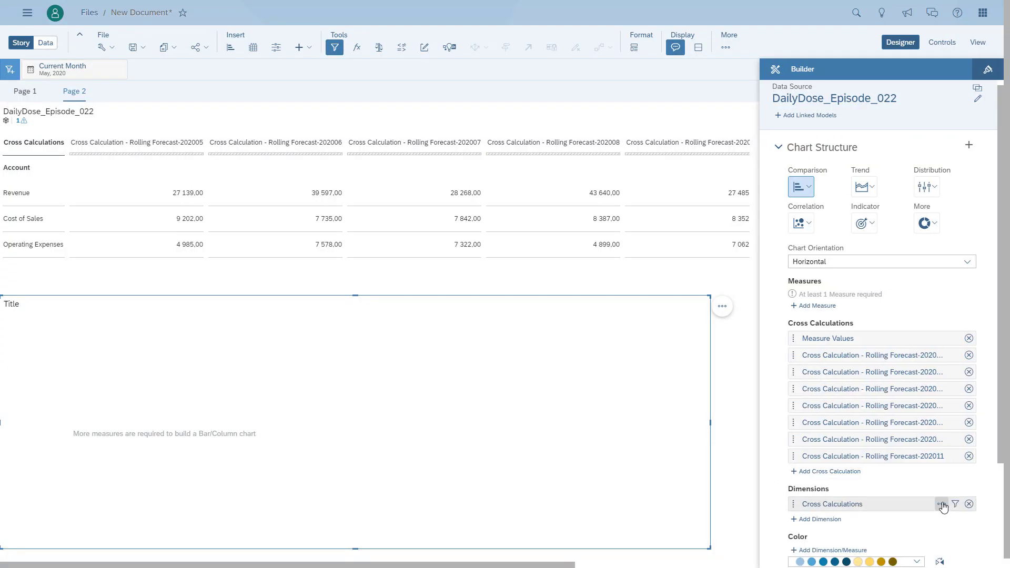
pyautogui.scroll(-3, 943, 502)
# - Change the chart's Version filter from Actual to Plan
pyautogui.click(848, 471)
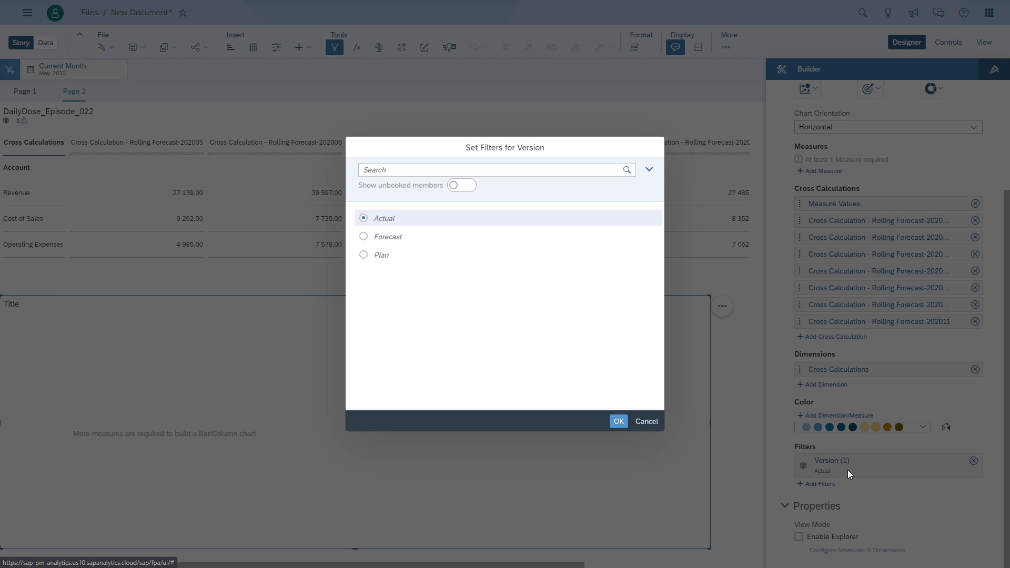
pyautogui.click(383, 259)
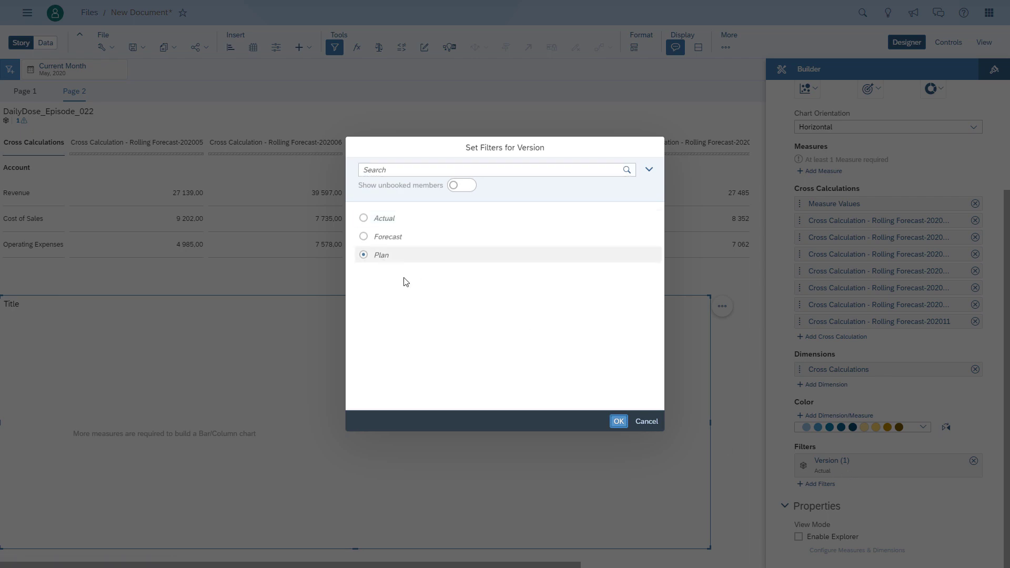
pyautogui.click(618, 423)
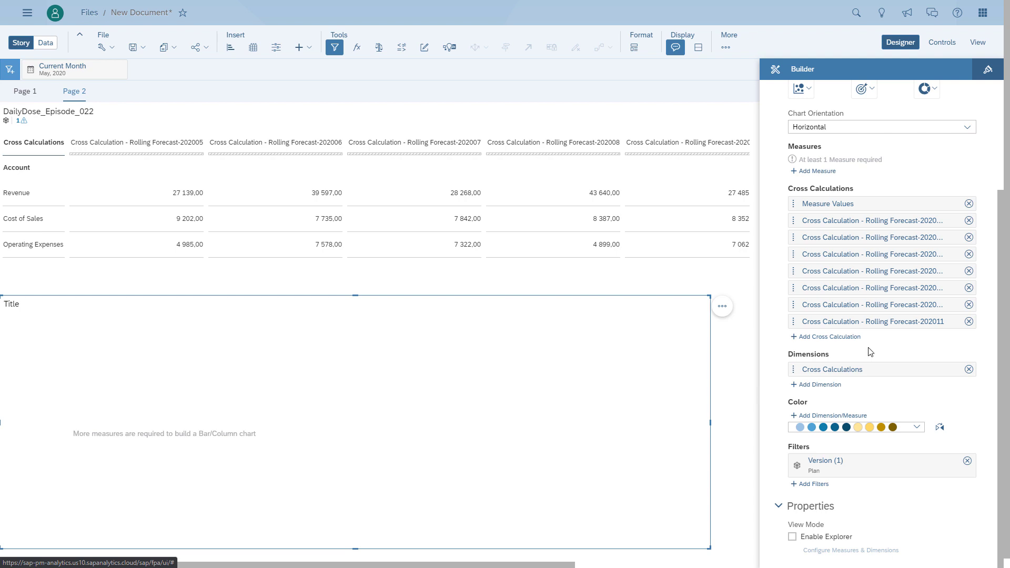
pyautogui.scroll(3, 870, 351)
# - Make Revenue the chart's measure and set the chart orientation to Vertical
pyautogui.click(823, 318)
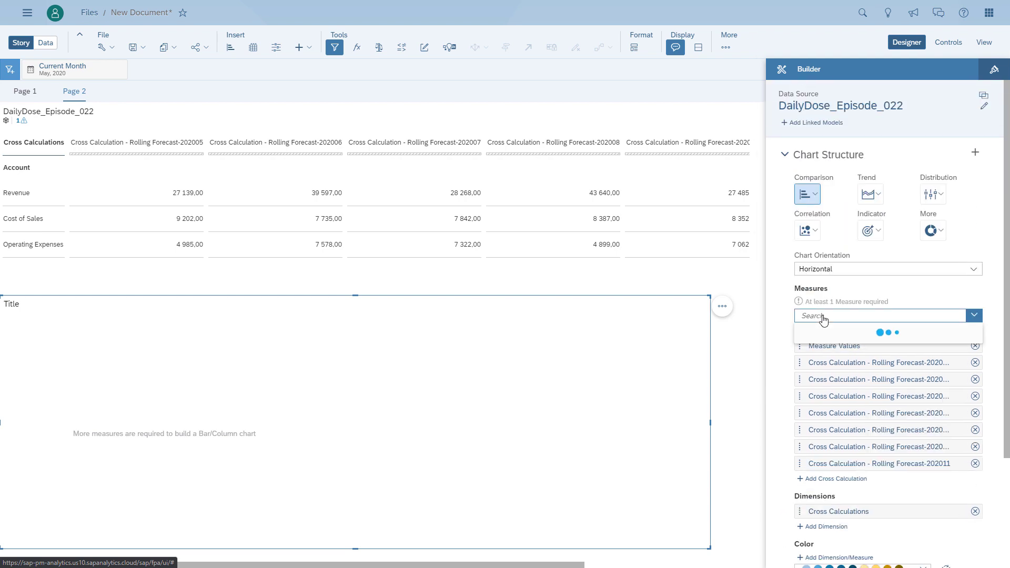
pyautogui.click(835, 411)
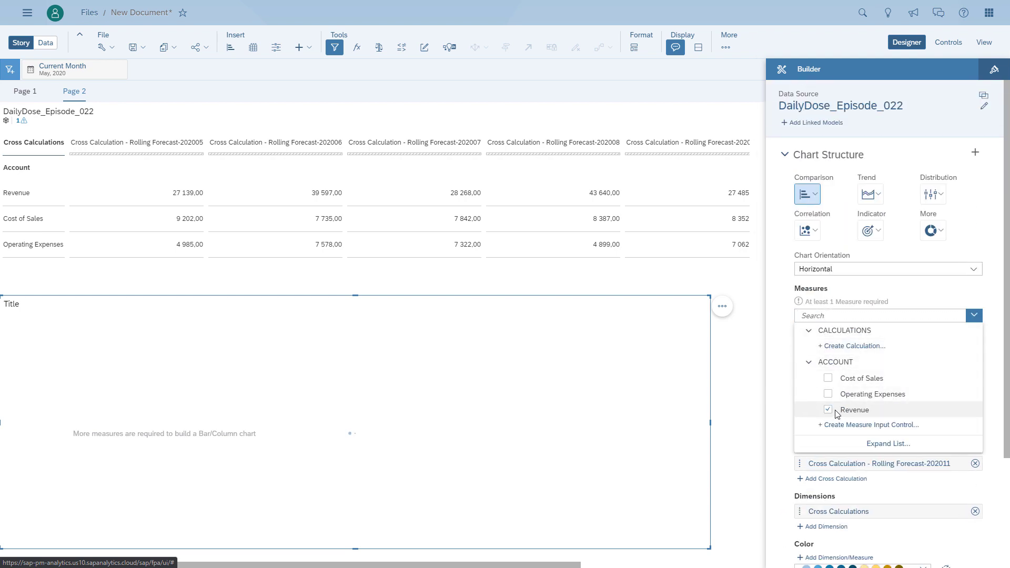
pyautogui.click(777, 380)
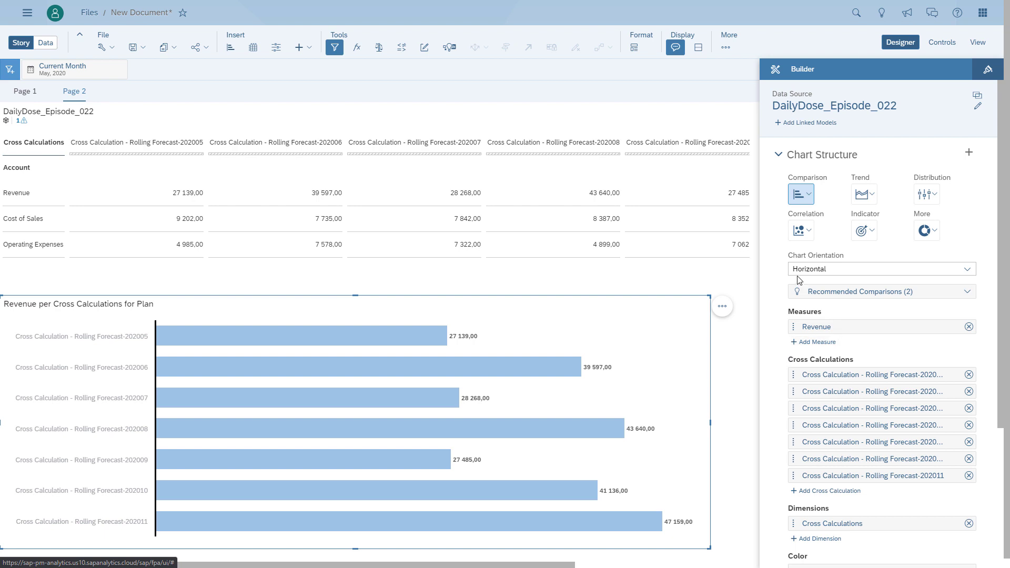
pyautogui.click(802, 269)
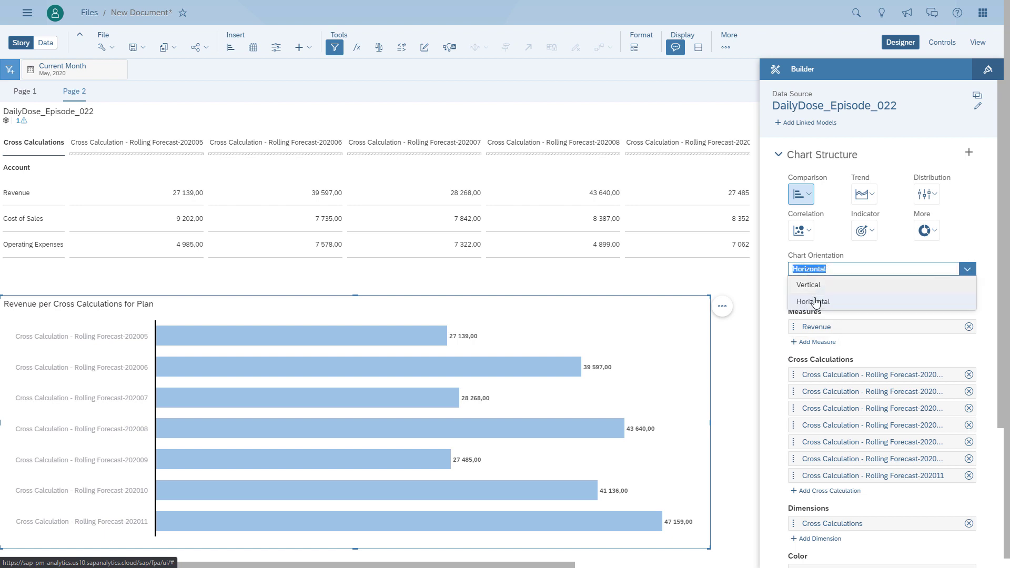
pyautogui.click(814, 288)
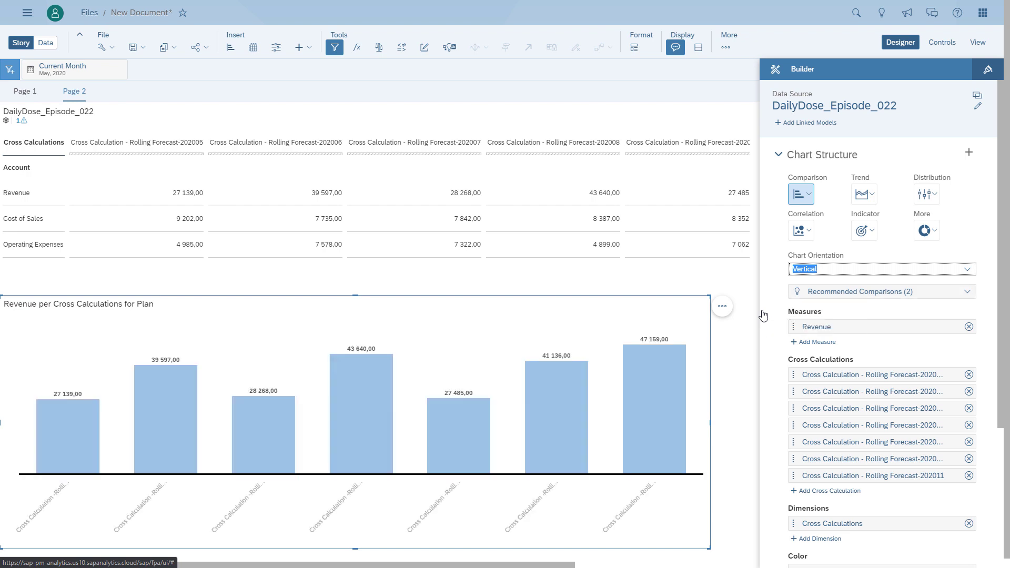